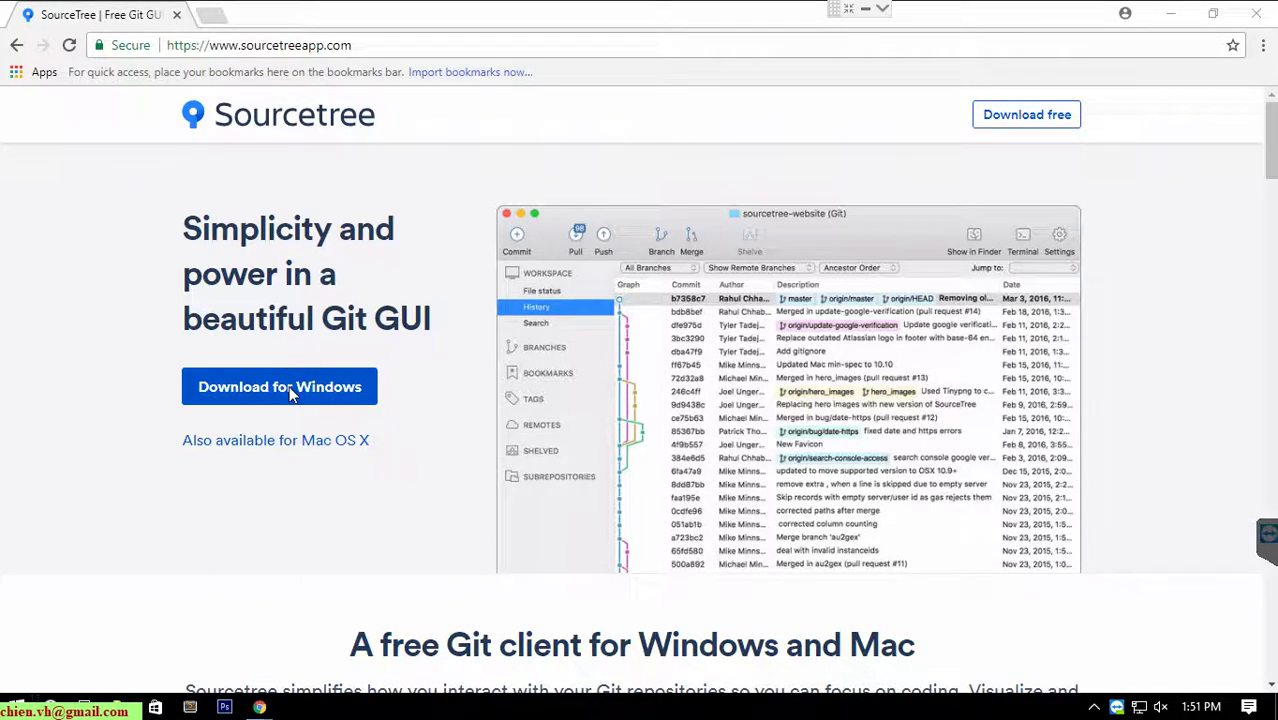
Download the Windows version of Sourcetree from sourcetreeapp.com.
{"action": "left_click", "coordinate": [350, 393]}
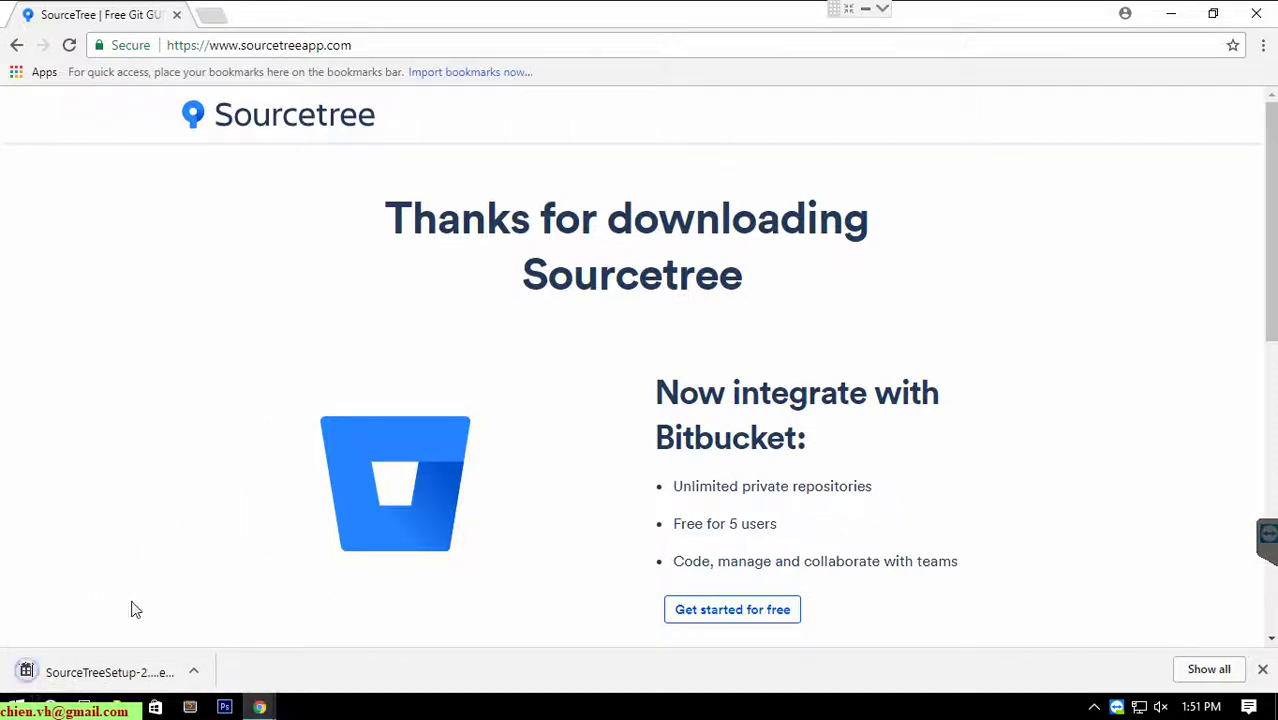
Run the downloaded SourceTreeSetup installer and let Sourcetree launch on Local repositories.
{"action": "left_click", "coordinate": [130, 673]}
{"action": "left_click", "coordinate": [1176, 14]}
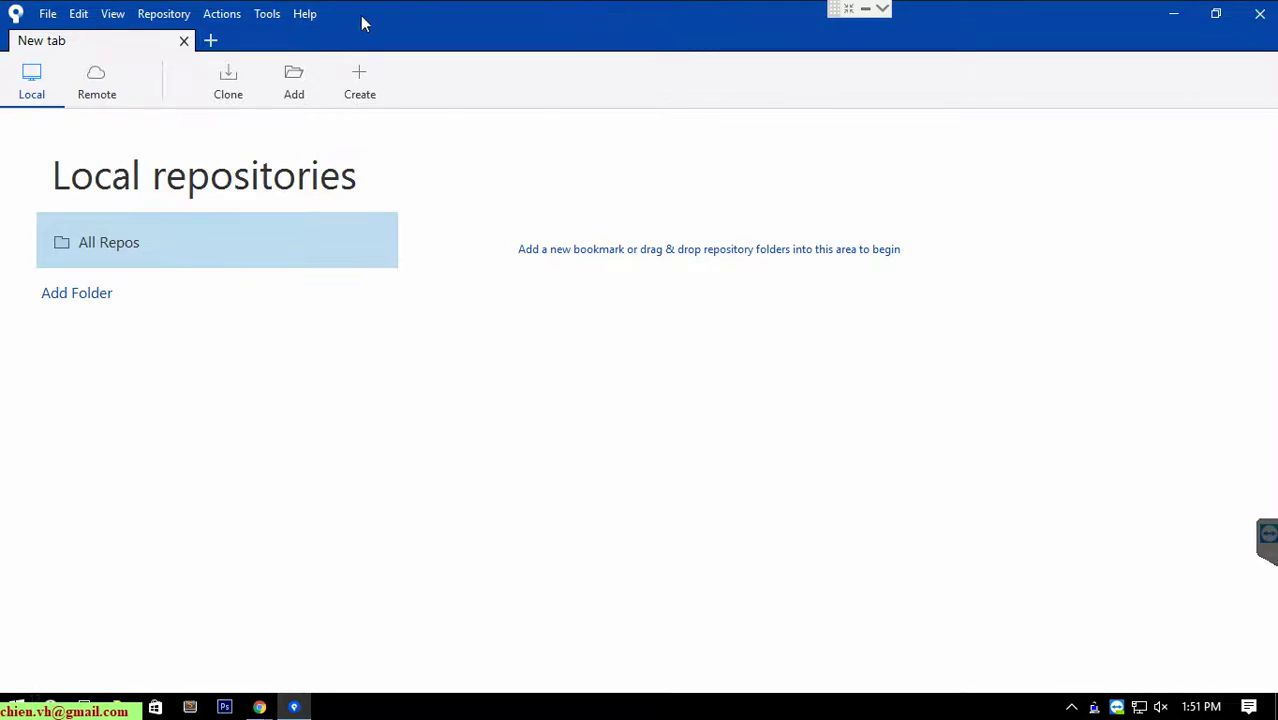
{"action": "left_click", "coordinate": [276, 18]}
In Tools > Options, save the default commit author's full name and e-mail address.
{"action": "left_click", "coordinate": [297, 88]}
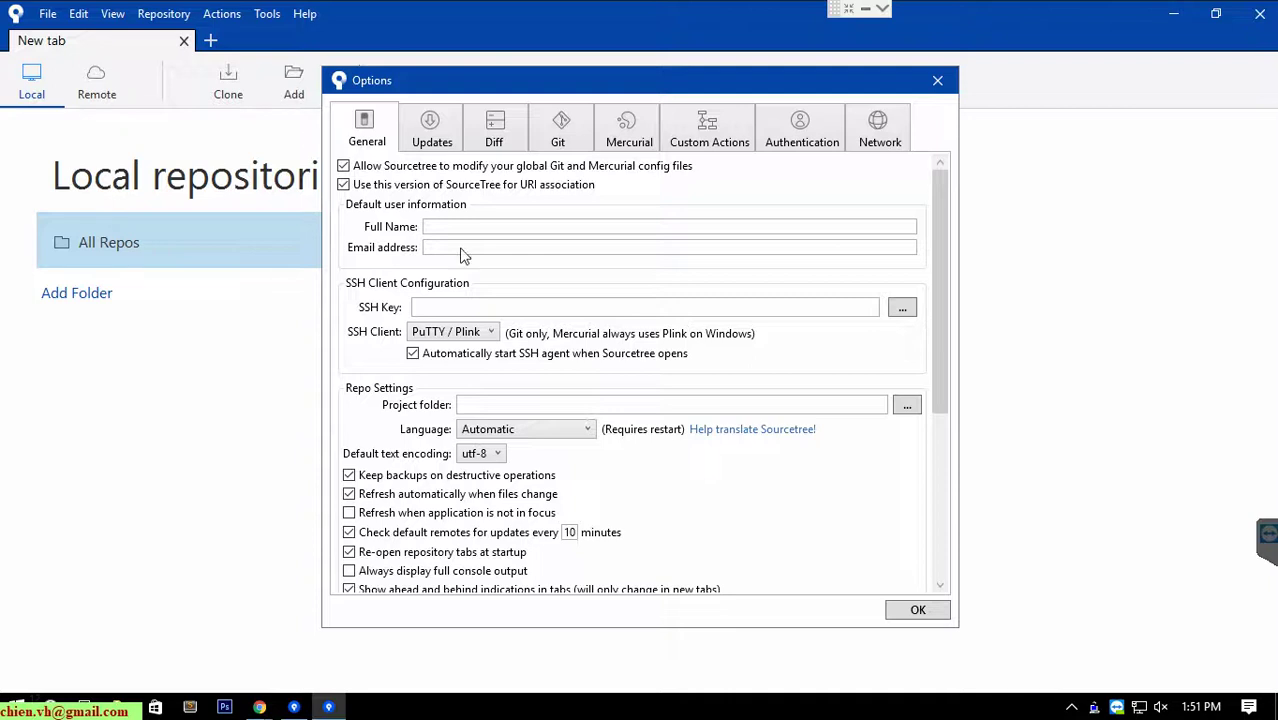
{"action": "left_click", "coordinate": [470, 229]}
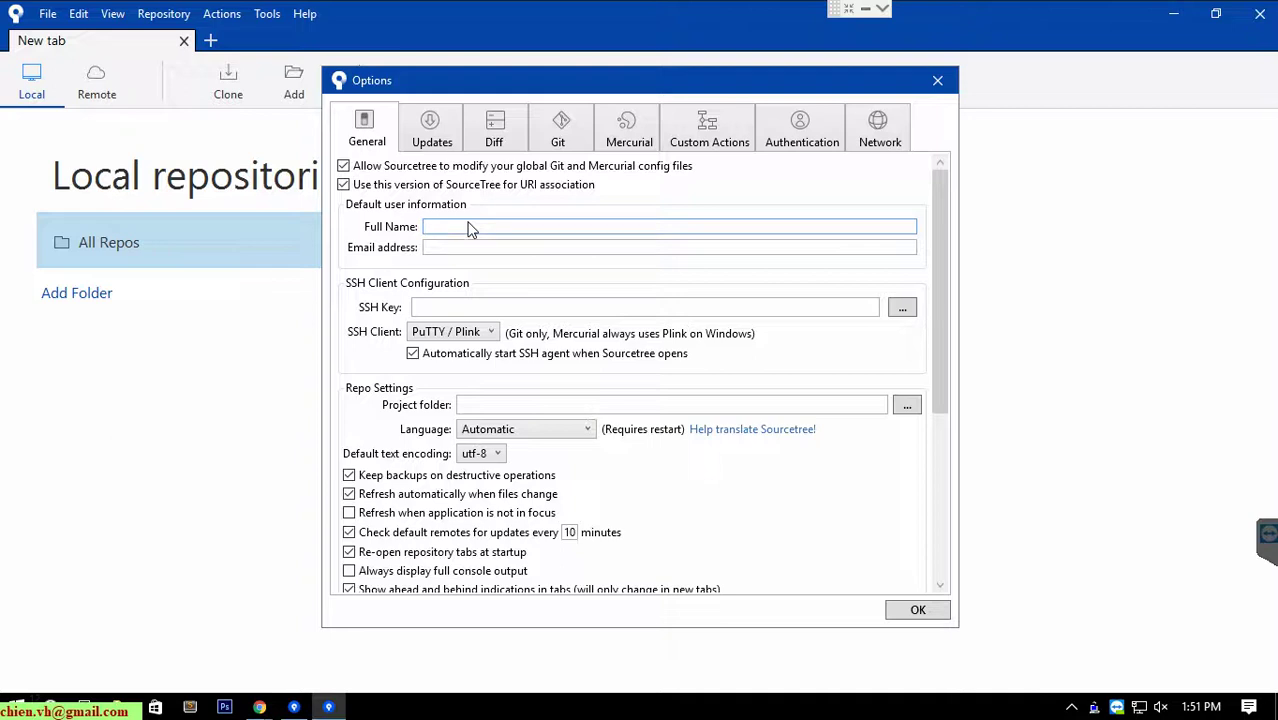
{"action": "key", "text": "BackSpace"}
{"action": "key", "text": "BackSpace"}
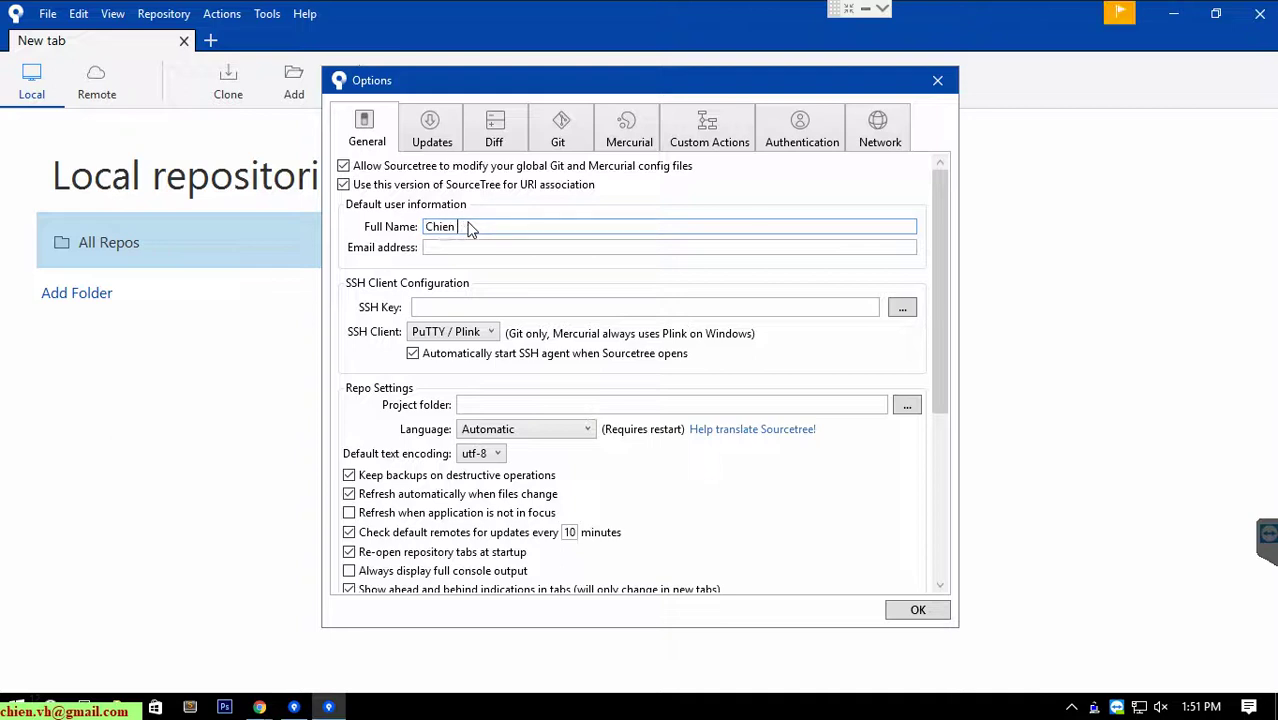
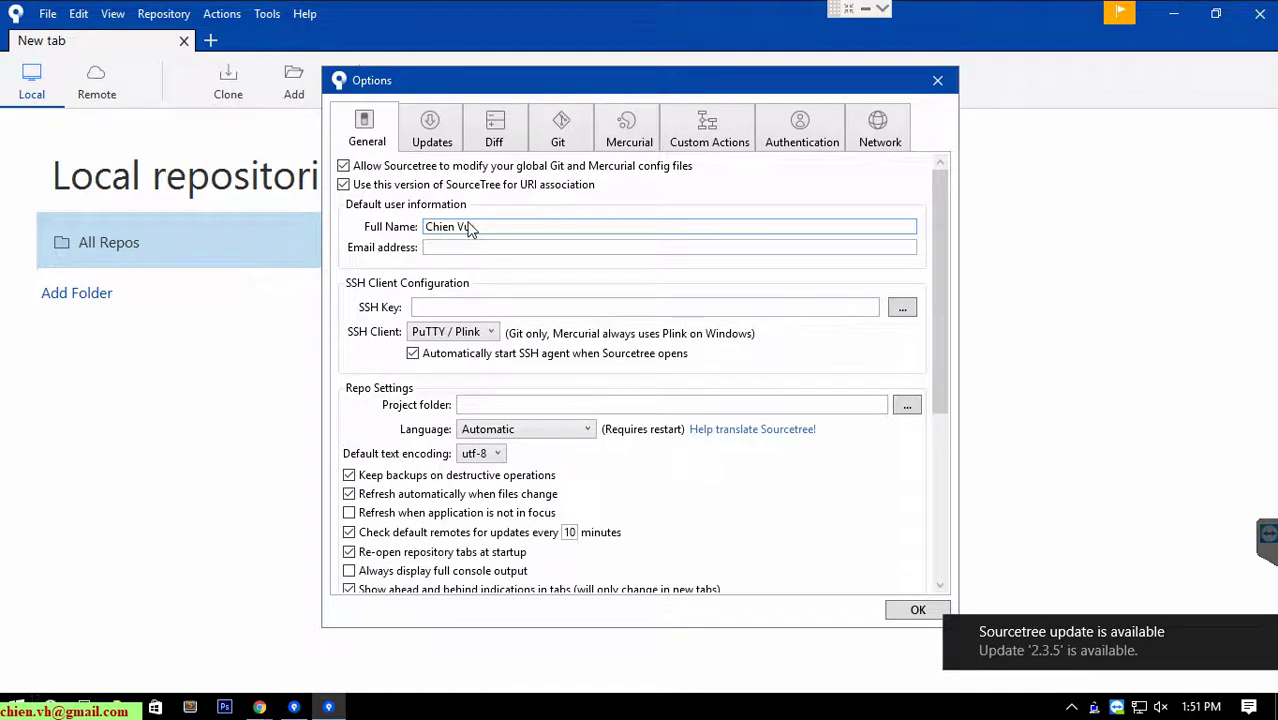
{"action": "left_click", "coordinate": [480, 247]}
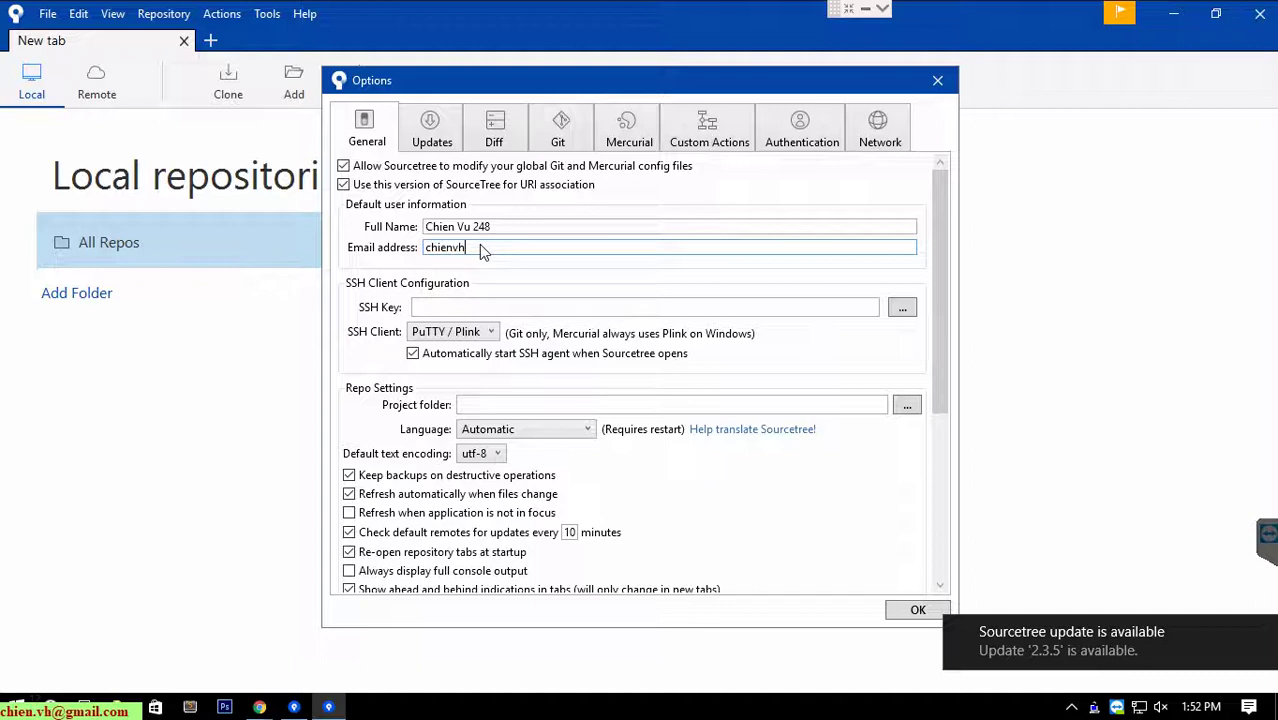
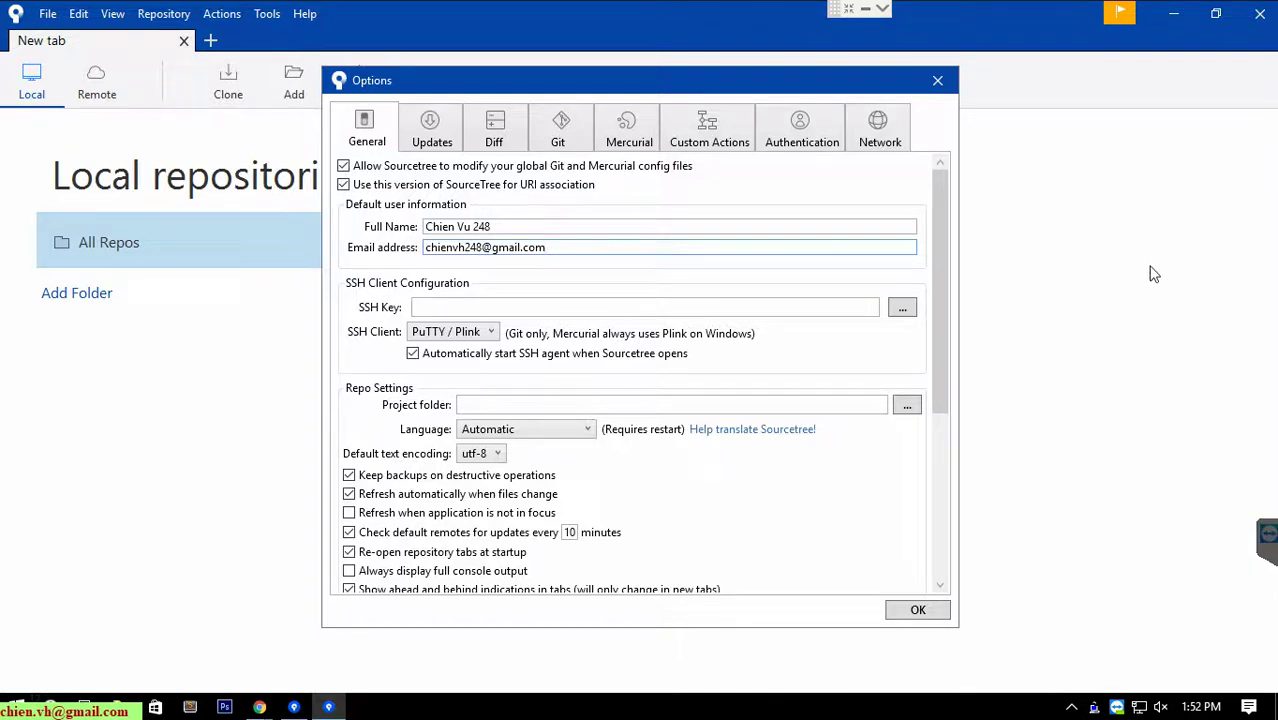
{"action": "left_click", "coordinate": [918, 609]}
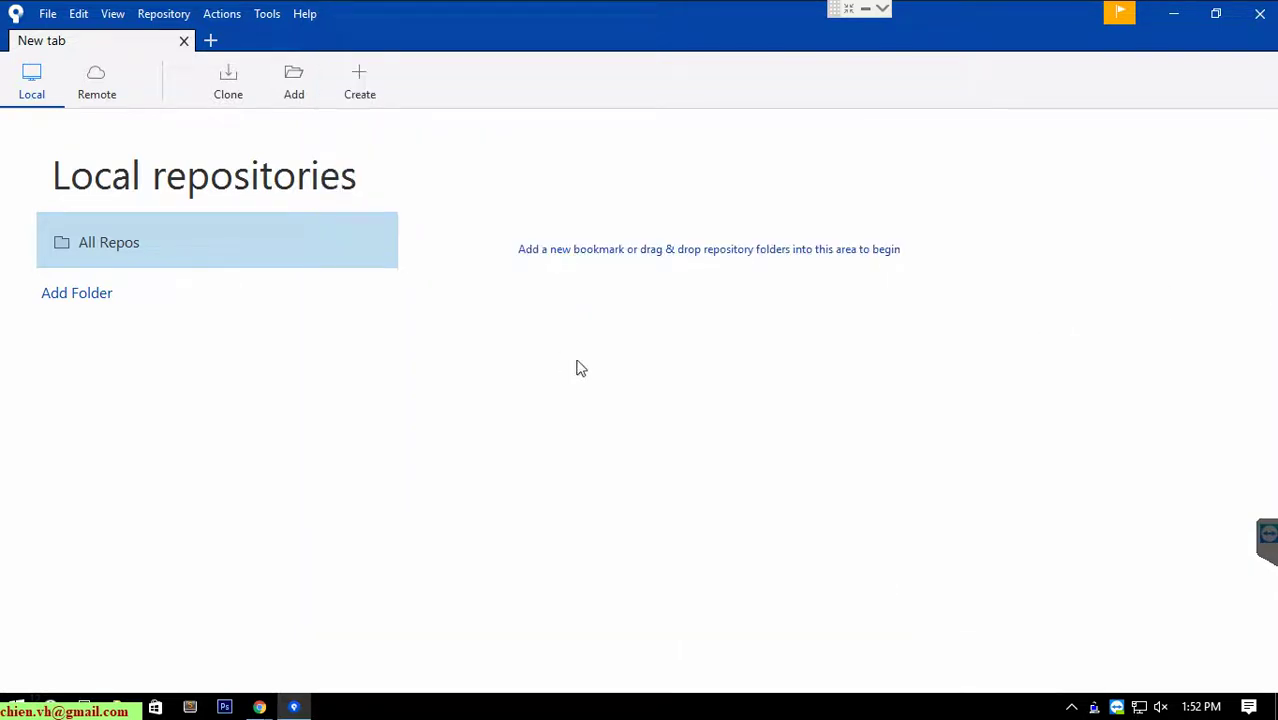
Install the Sourcetree 2.3.5 update and restart the application.
{"action": "left_click", "coordinate": [1121, 14]}
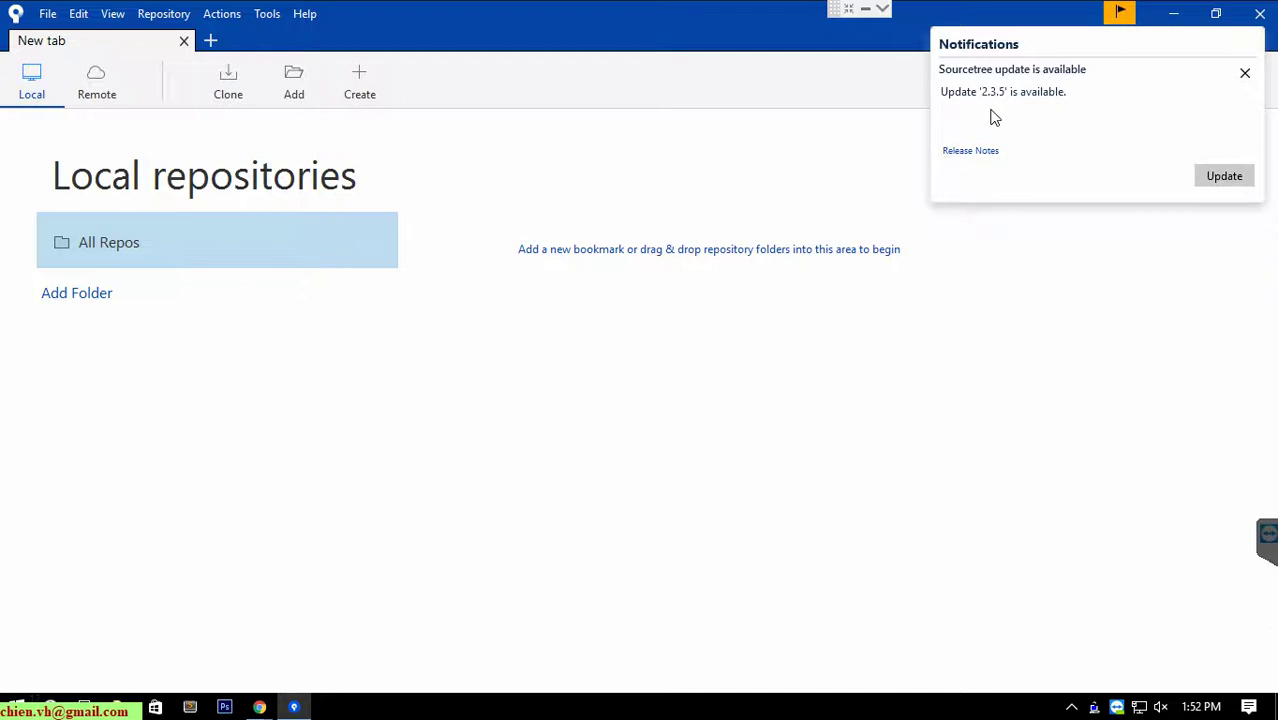
{"action": "left_click", "coordinate": [1229, 183]}
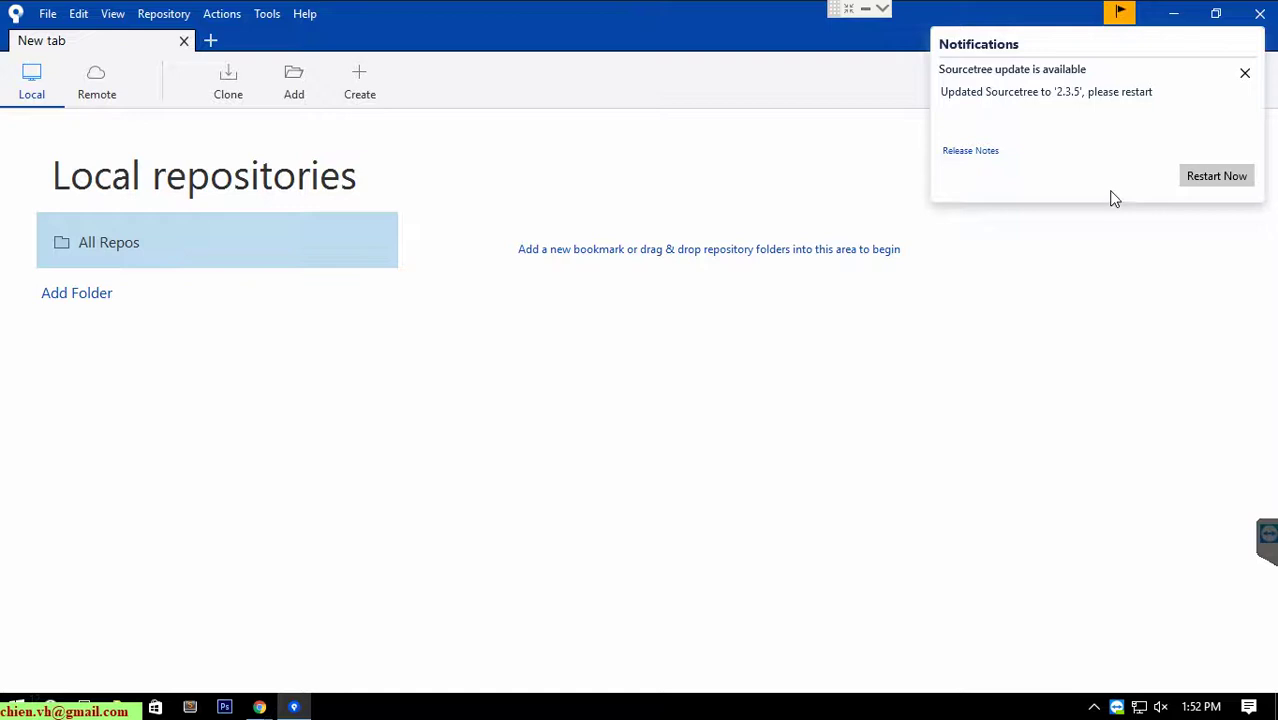
{"action": "left_click", "coordinate": [1206, 180]}
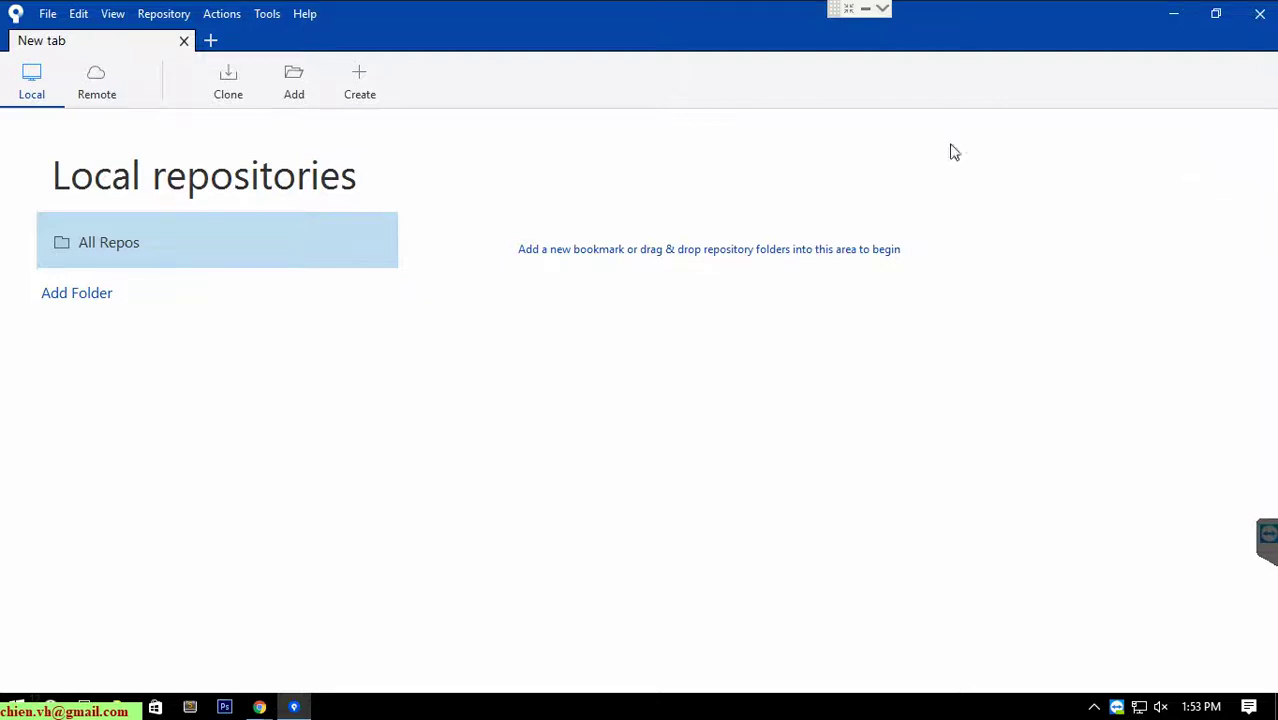
Check that the default user name and e-mail survived in Options, then minimize Sourcetree.
{"action": "left_click", "coordinate": [257, 18]}
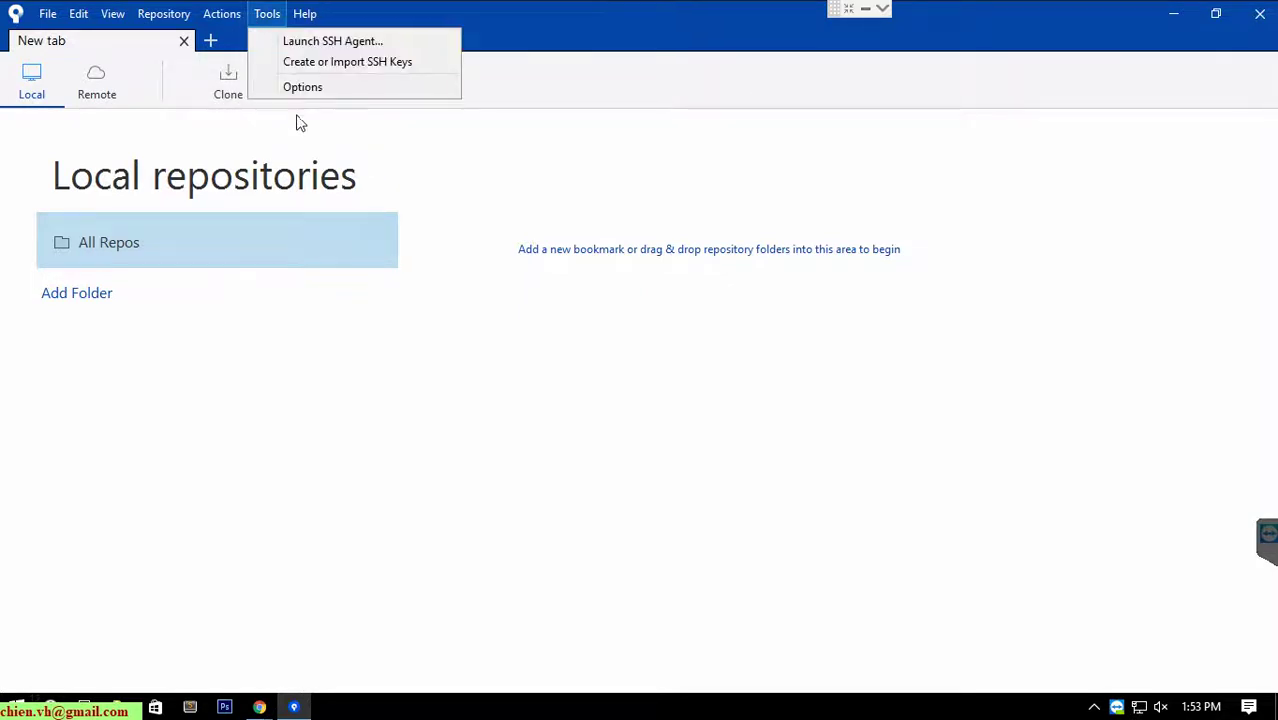
{"action": "left_click", "coordinate": [300, 87]}
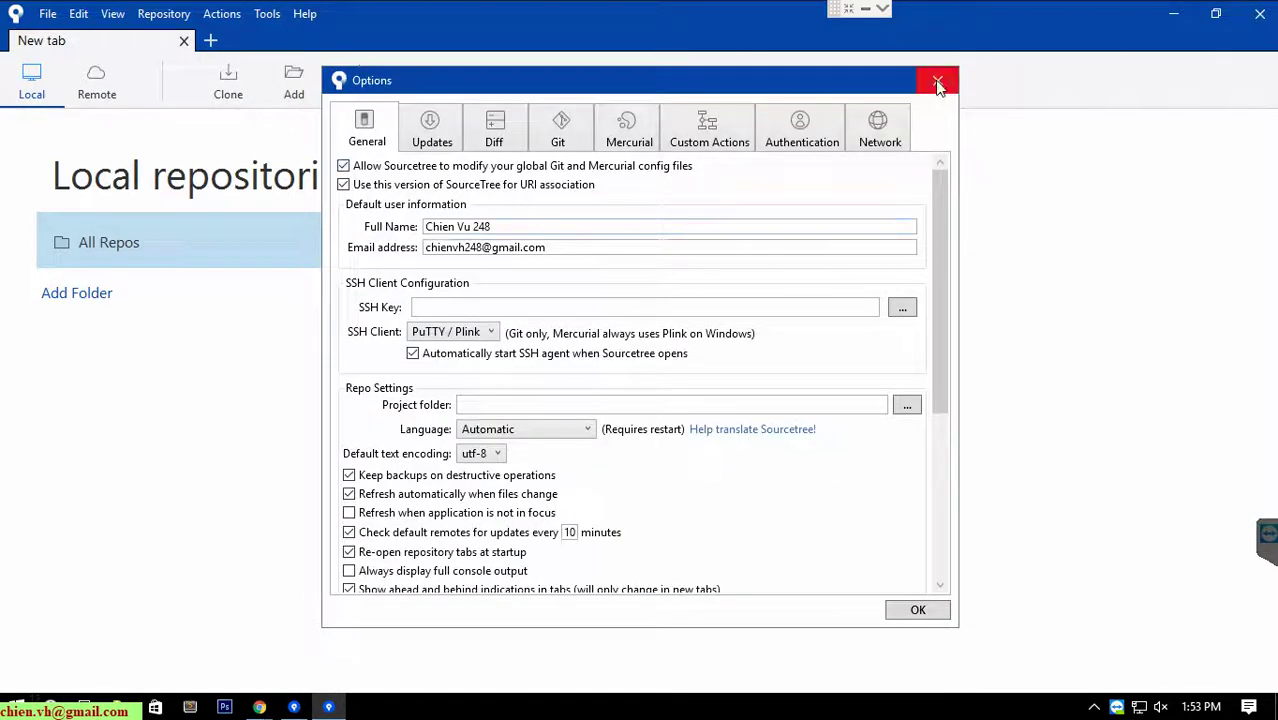
{"action": "left_click", "coordinate": [937, 80]}
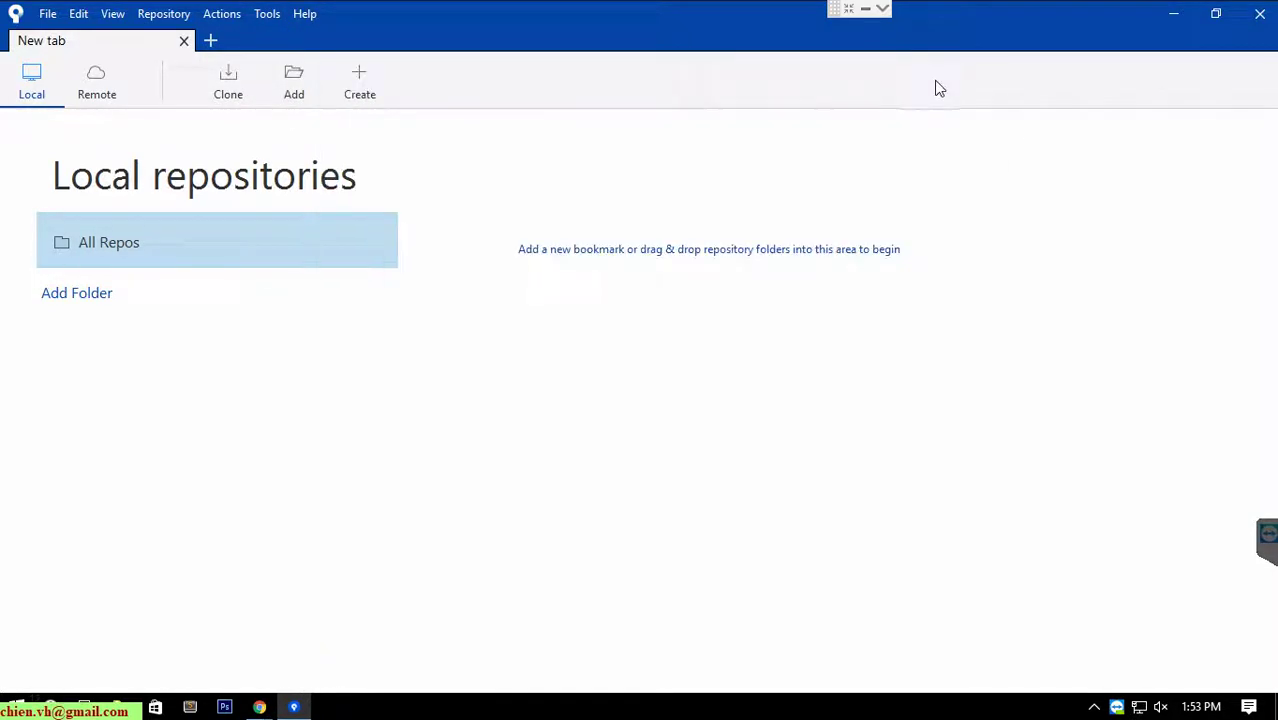
{"action": "left_click", "coordinate": [866, 12]}
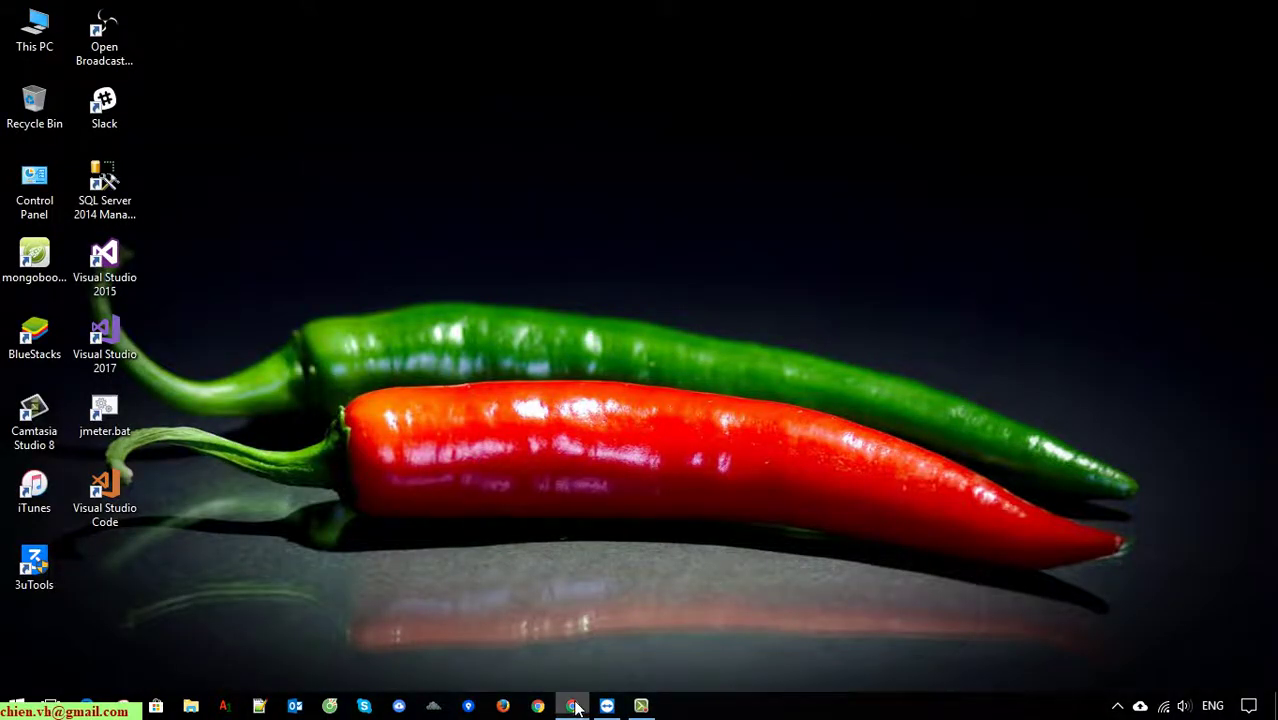
Copy the Bitbucket repository's HTTPS clone URL and bring up Sourcetree's Clone page.
{"action": "left_click", "coordinate": [573, 706]}
{"action": "left_click", "coordinate": [571, 196]}
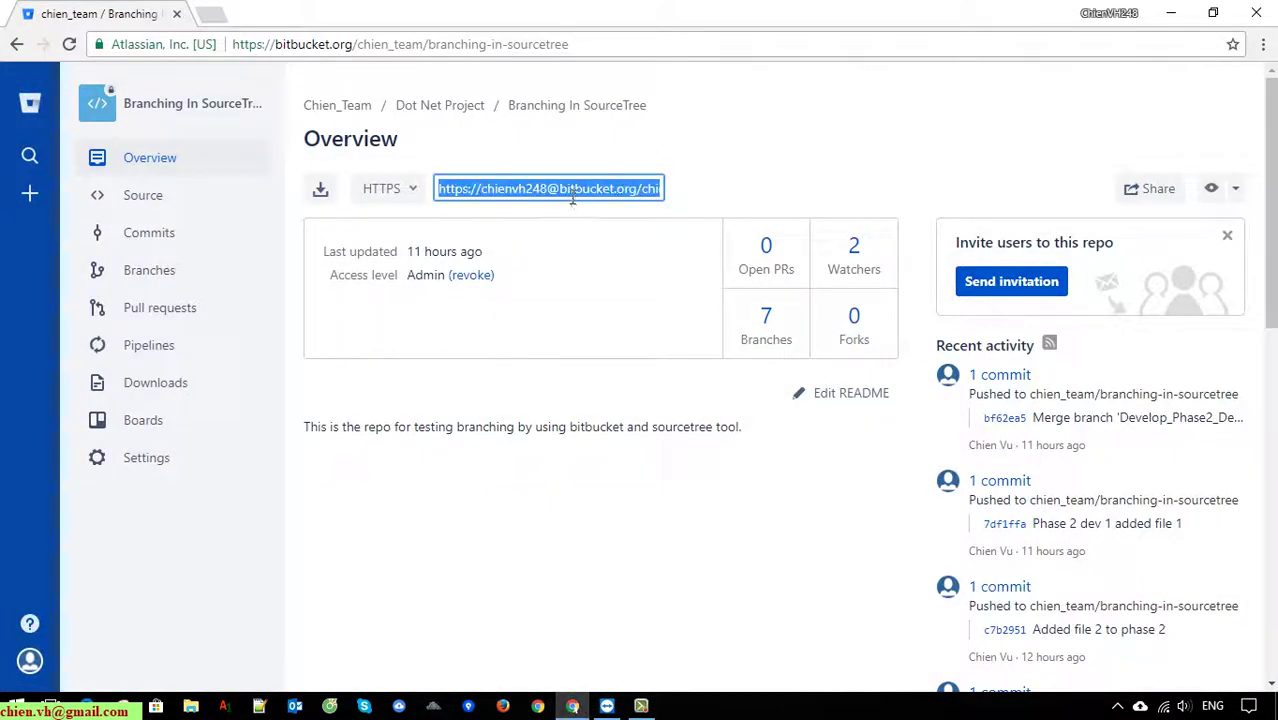
{"action": "right_click", "coordinate": [572, 197]}
{"action": "left_click", "coordinate": [600, 203]}
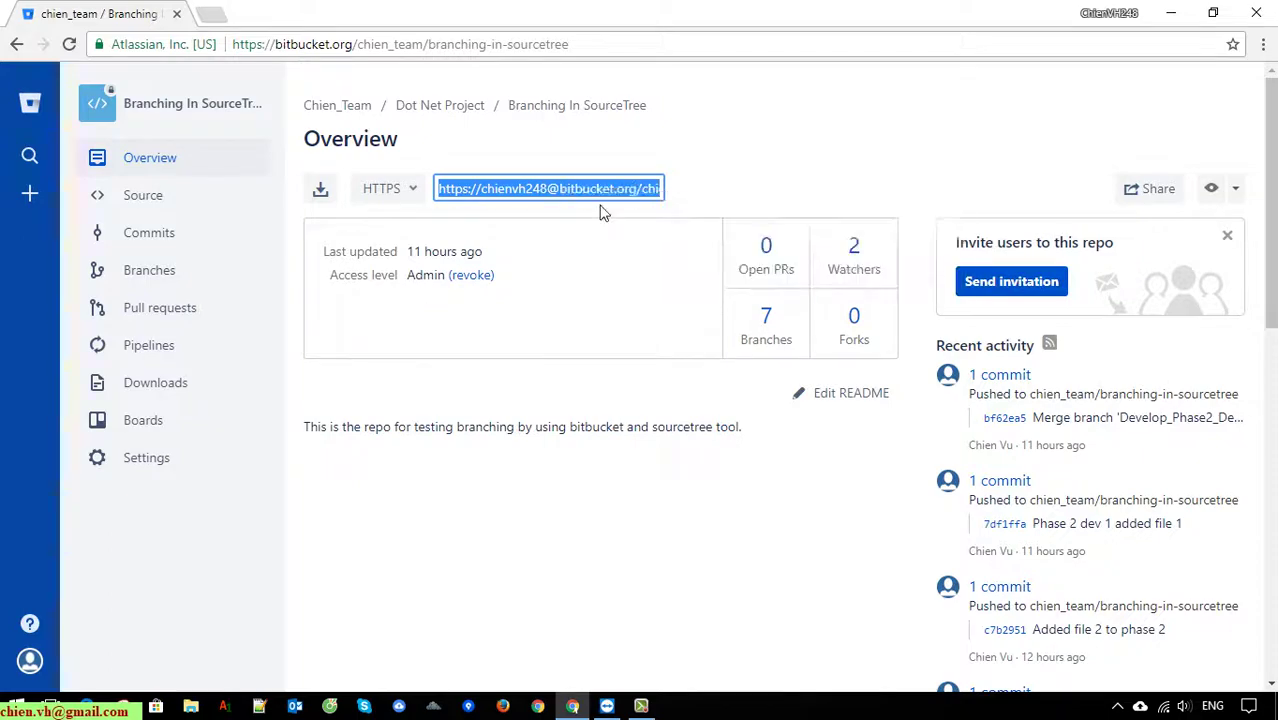
{"action": "left_click", "coordinate": [614, 707]}
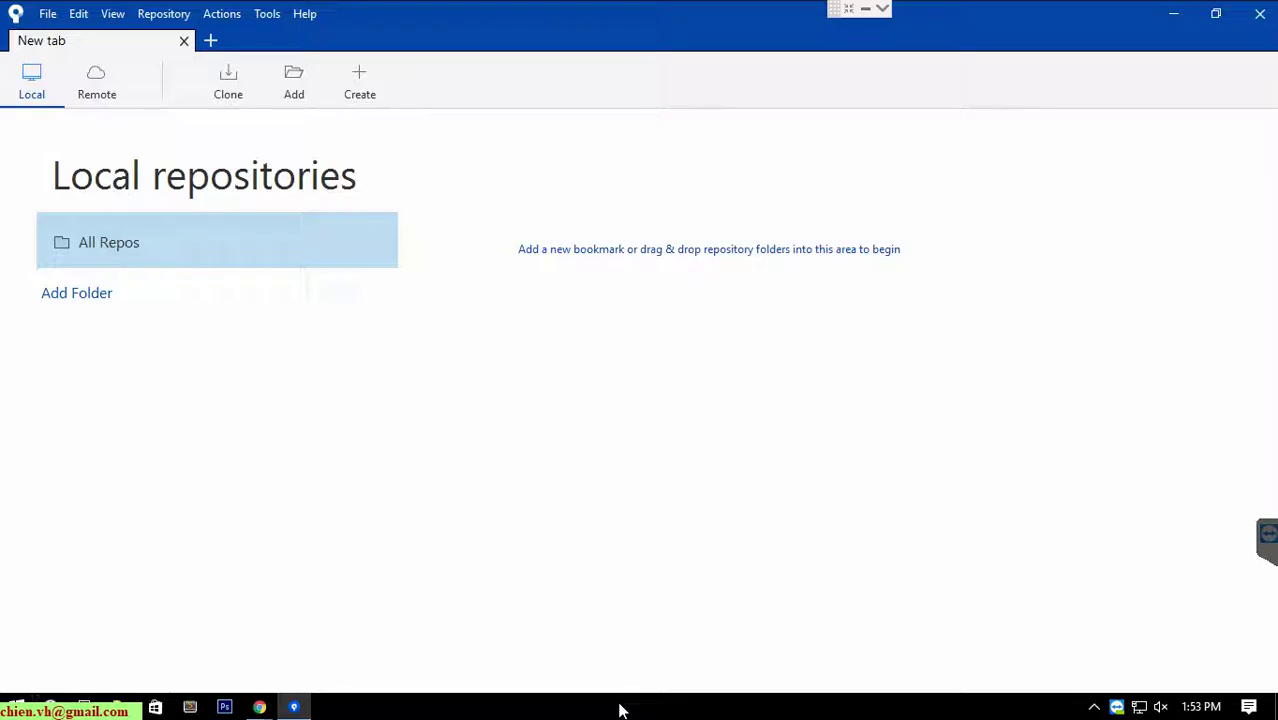
{"action": "left_click", "coordinate": [230, 80]}
Paste the Bitbucket clone URL into the Source Path field.
{"action": "right_click", "coordinate": [155, 248]}
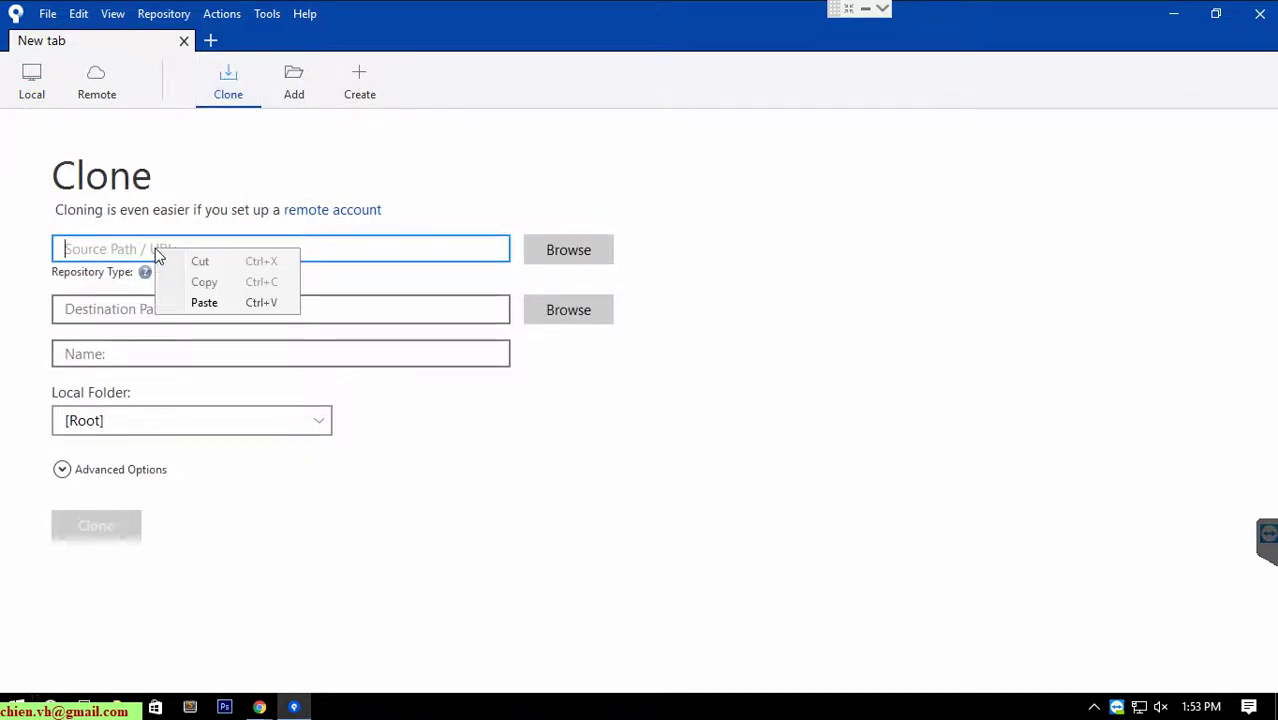
{"action": "left_click", "coordinate": [204, 302]}
{"action": "left_click", "coordinate": [268, 321]}
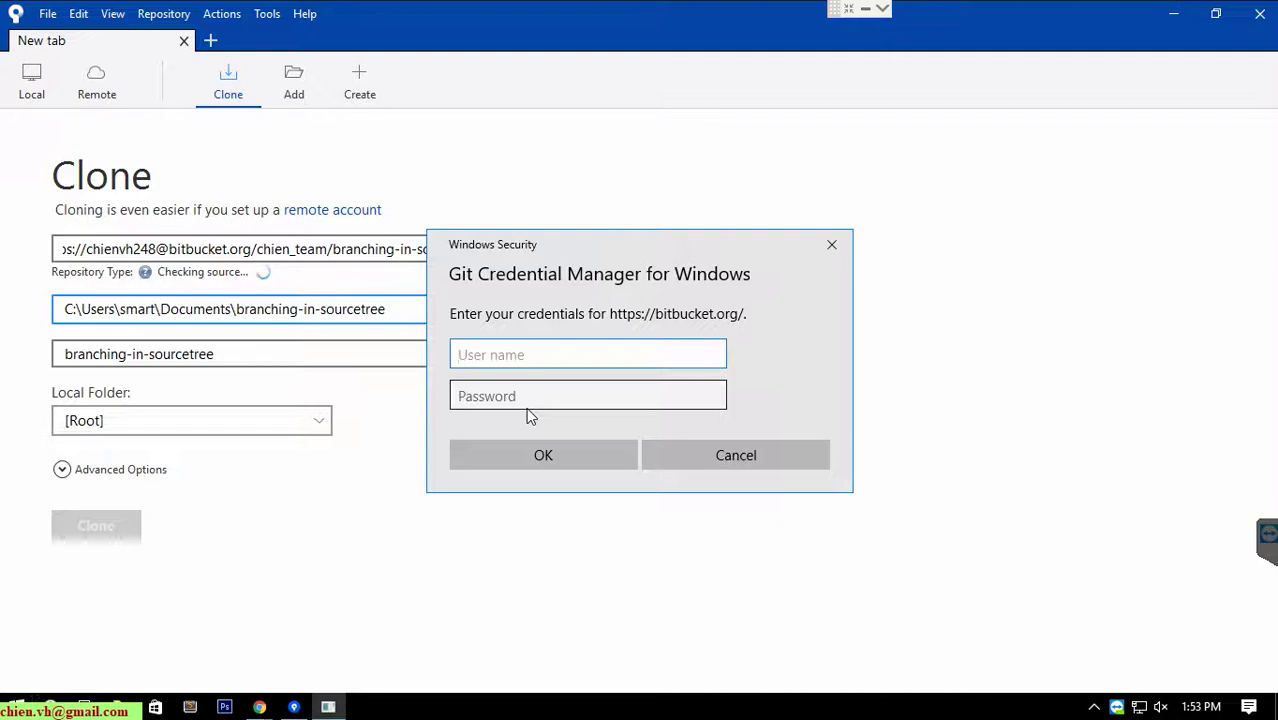
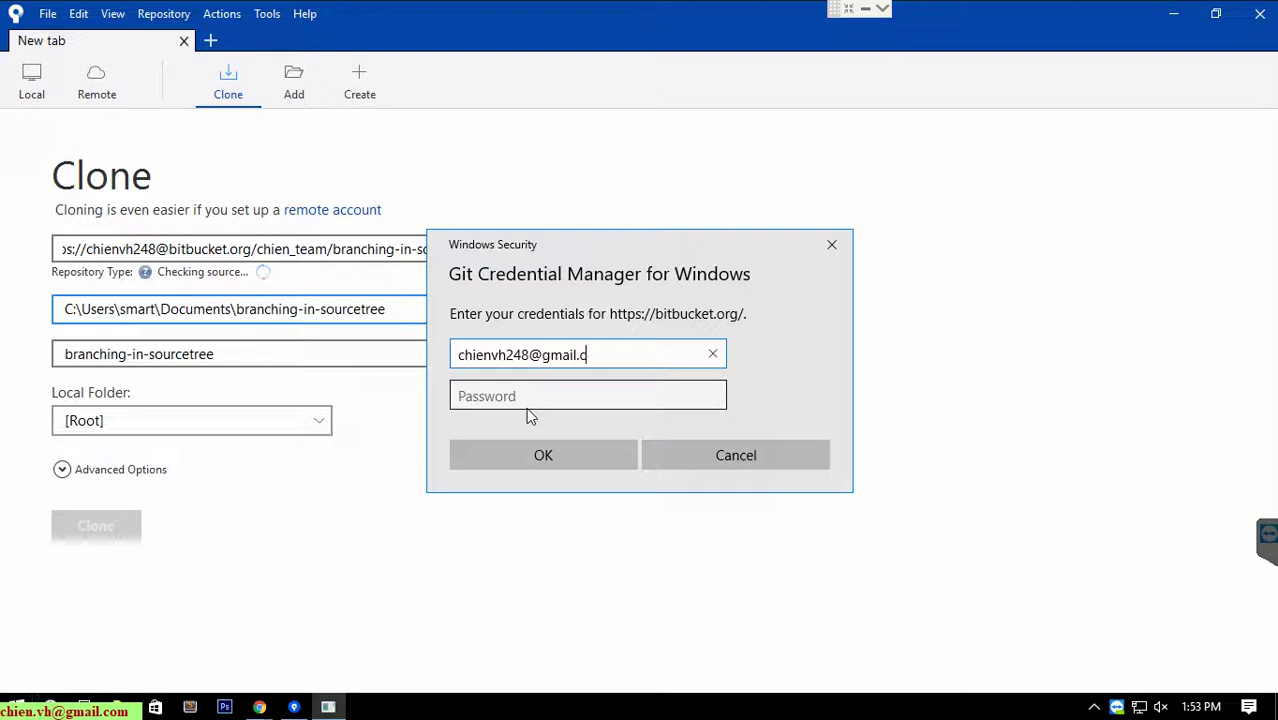
Sign in to Bitbucket in Git Credential Manager with the account e-mail and password.
{"action": "key", "text": "Tab"}
{"action": "type", "text": "***"}
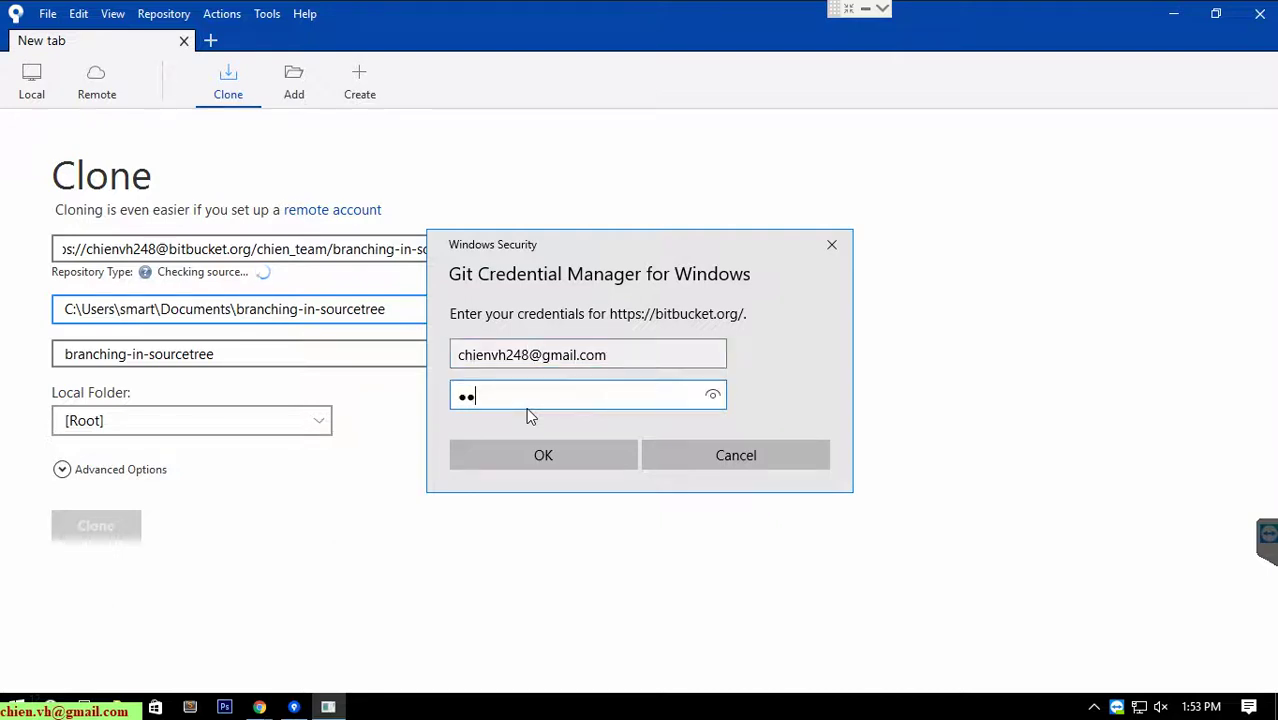
{"action": "type", "text": "******"}
{"action": "left_click", "coordinate": [567, 451]}
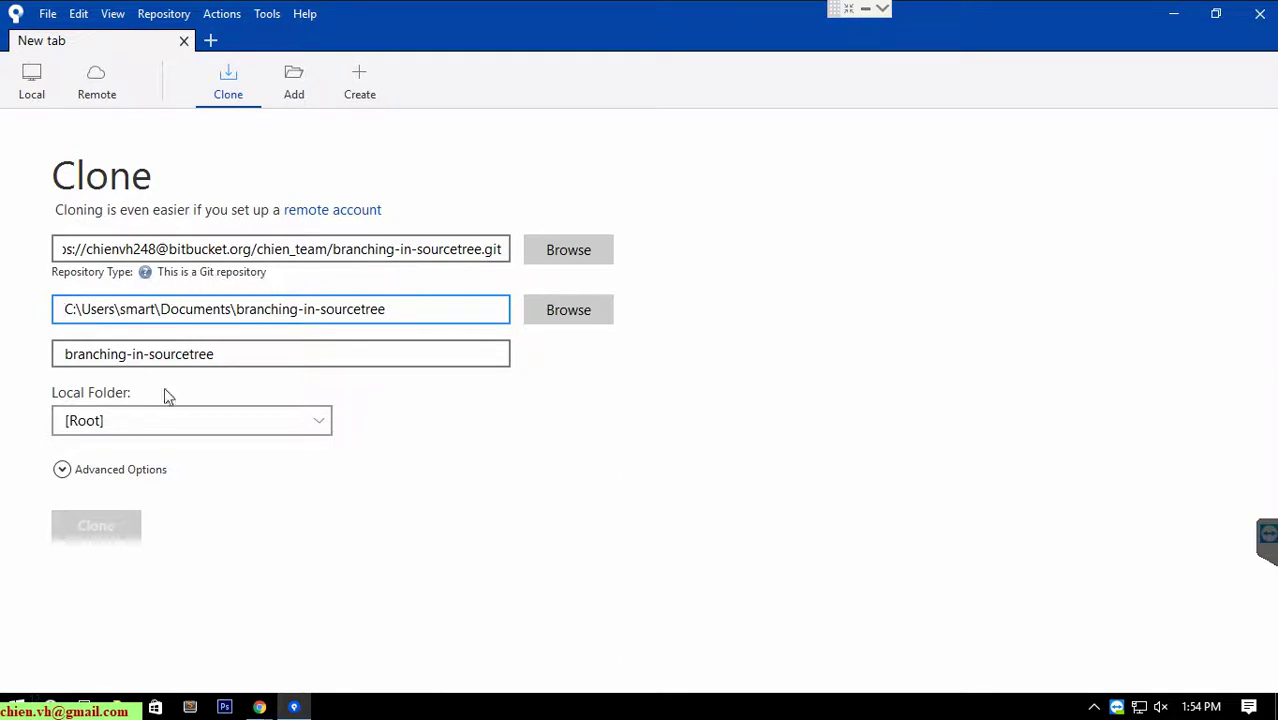
Confirm destination and repository name branching-in-sourcetree.
{"action": "left_click", "coordinate": [333, 356]}
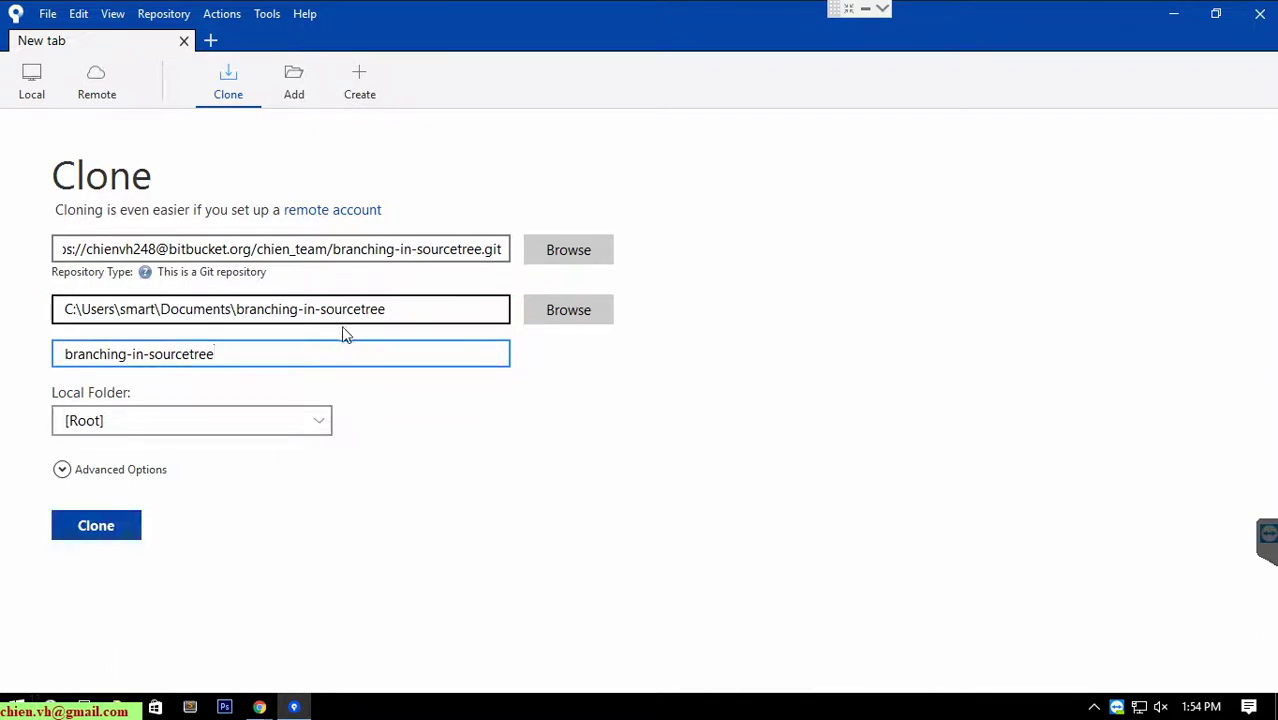
{"action": "left_click", "coordinate": [405, 314]}
{"action": "left_click", "coordinate": [316, 350]}
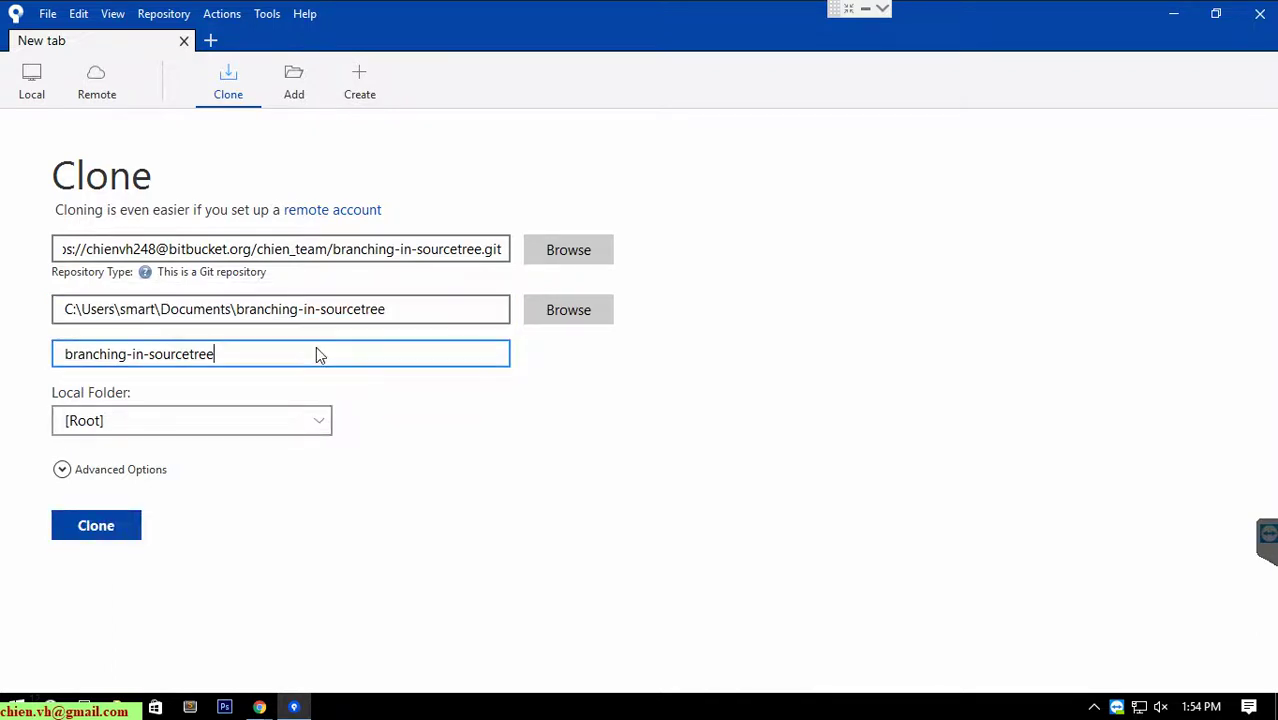
Clone branching-in-sourcetree and expand the origin remote's branch list.
{"action": "left_click", "coordinate": [116, 530]}
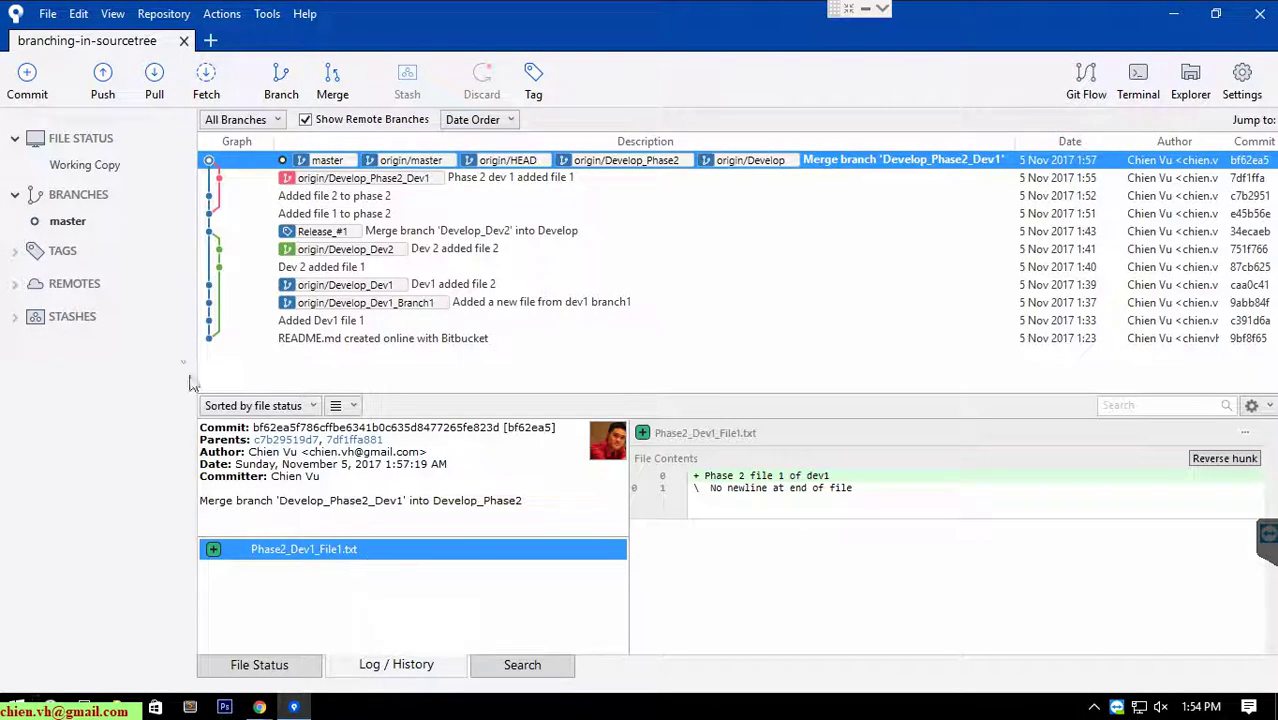
{"action": "left_click", "coordinate": [16, 285]}
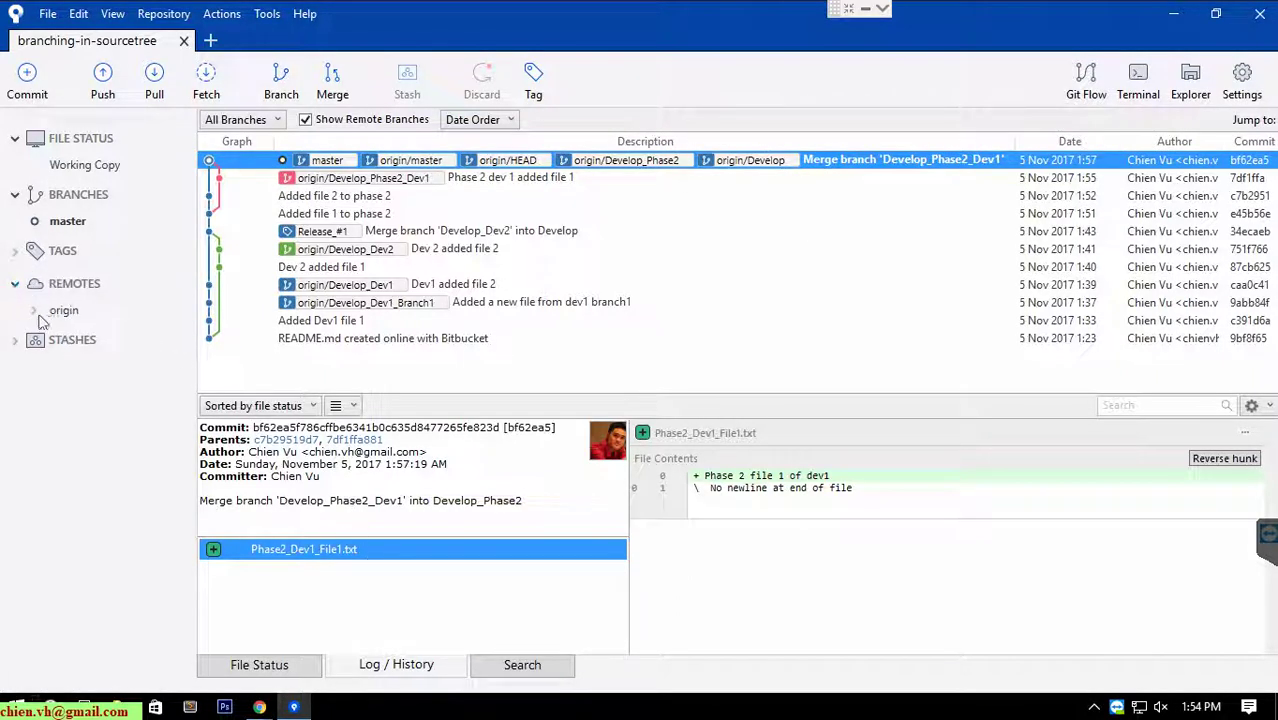
{"action": "left_click", "coordinate": [34, 311]}
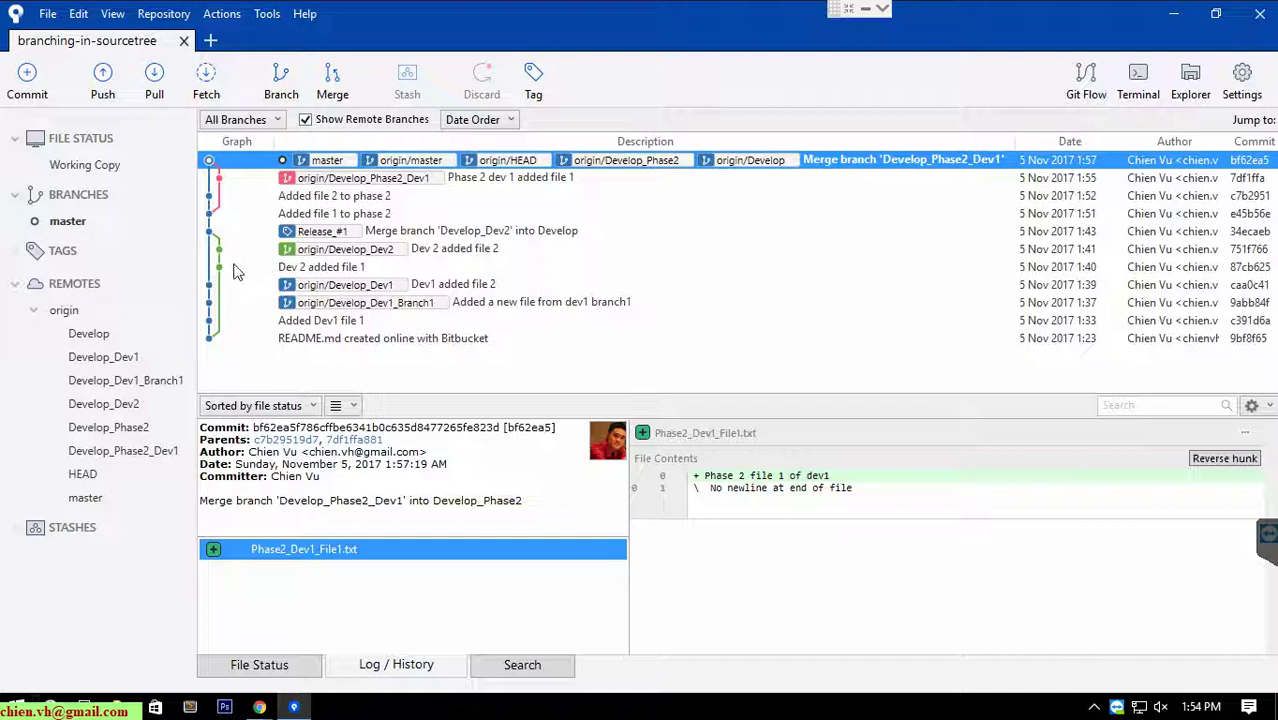
Create local Develop tracking origin/Develop, then open the working copy folder in Explorer.
{"action": "double_click", "coordinate": [91, 332]}
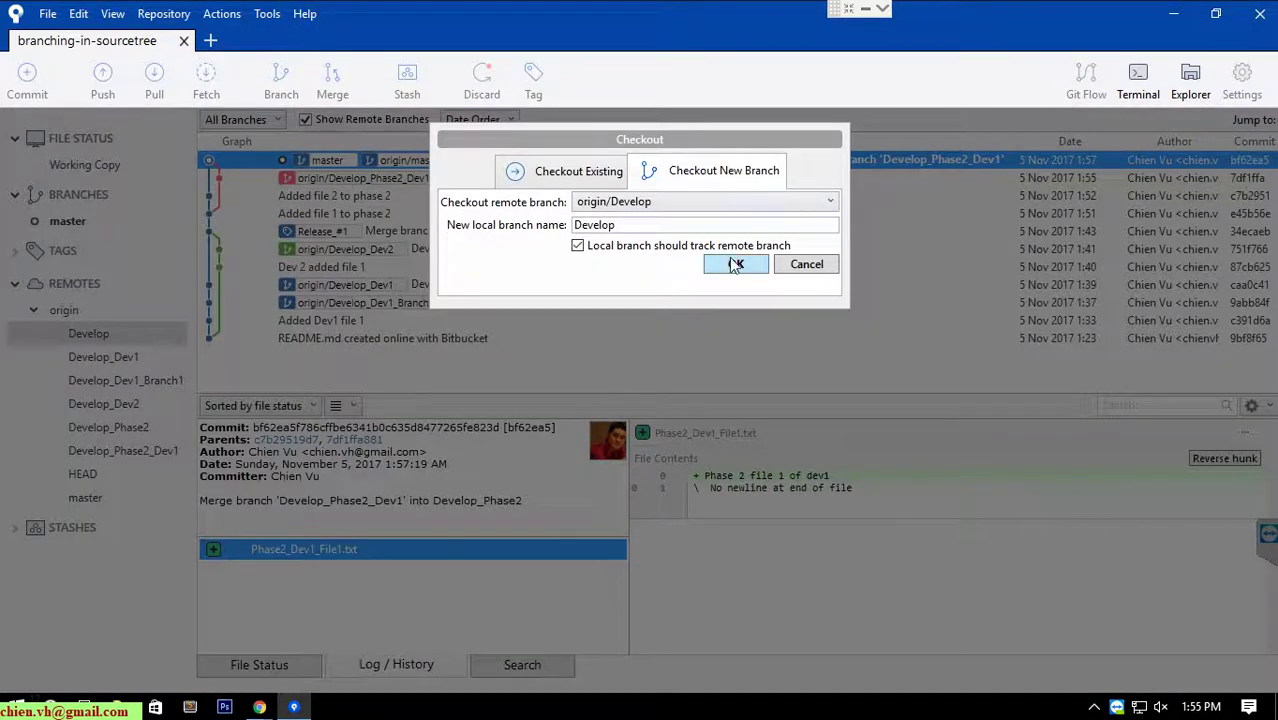
{"action": "left_click", "coordinate": [734, 263]}
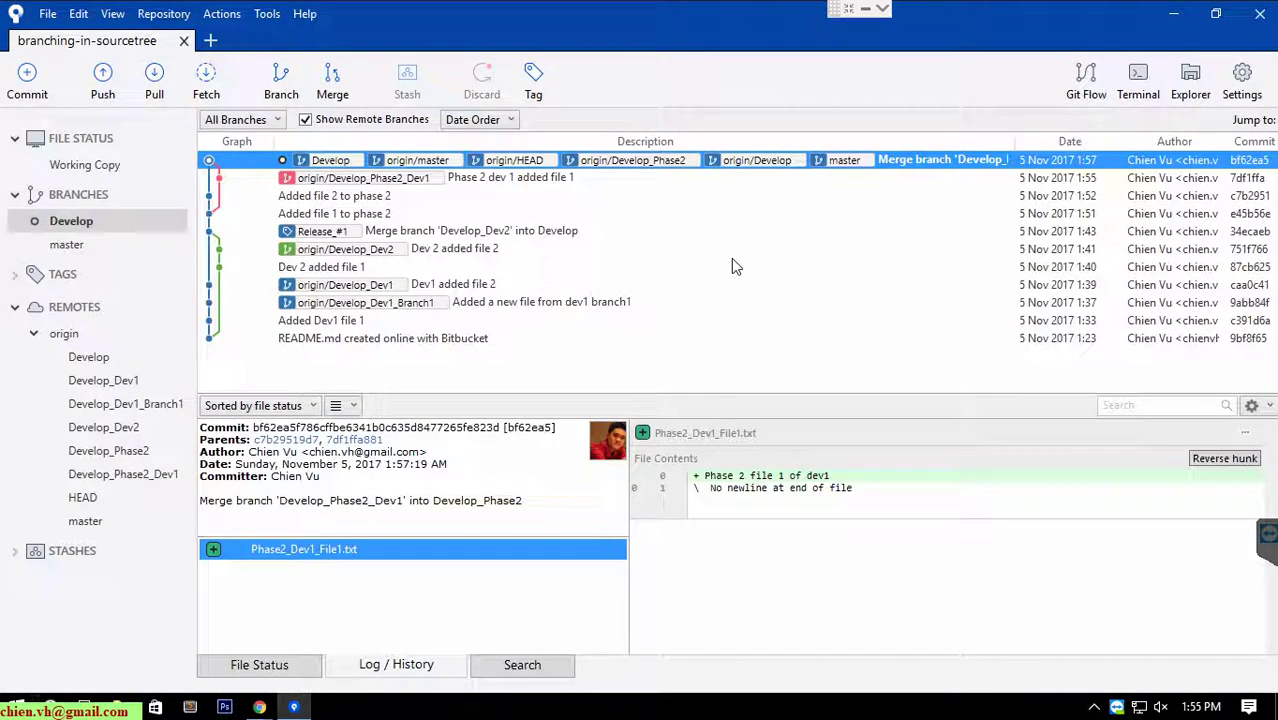
{"action": "left_click", "coordinate": [85, 165]}
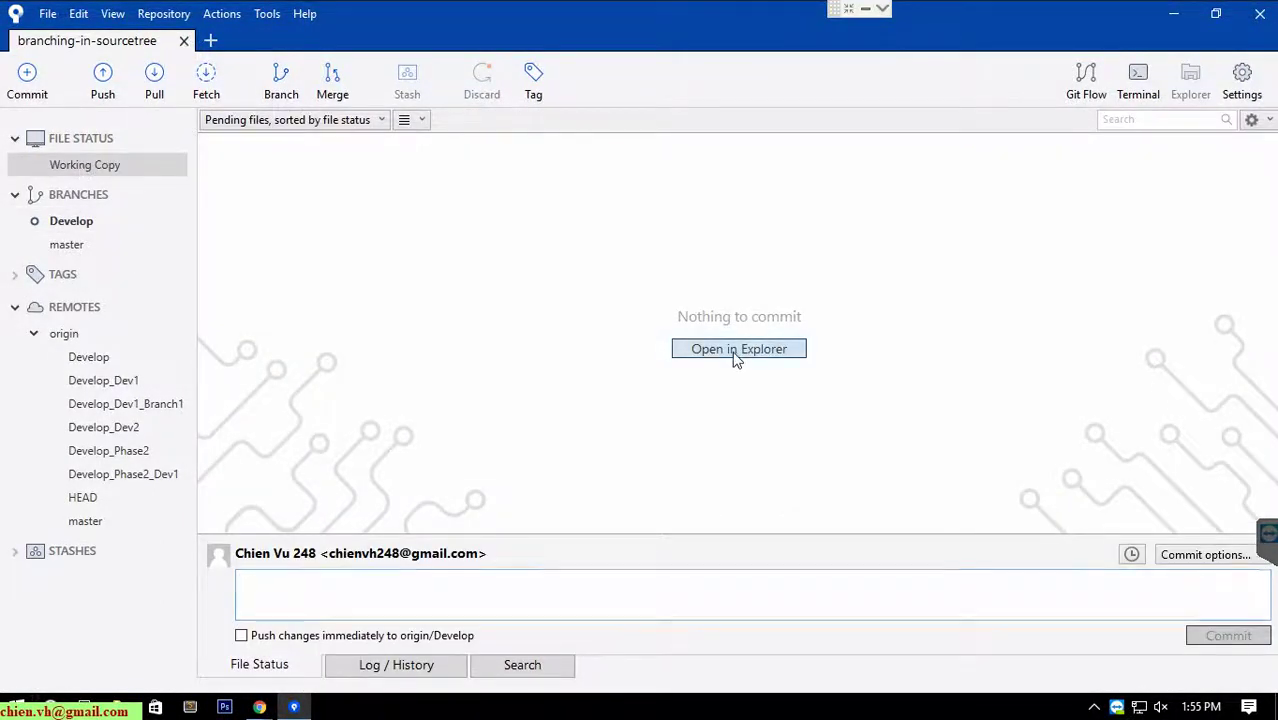
{"action": "left_click", "coordinate": [737, 350]}
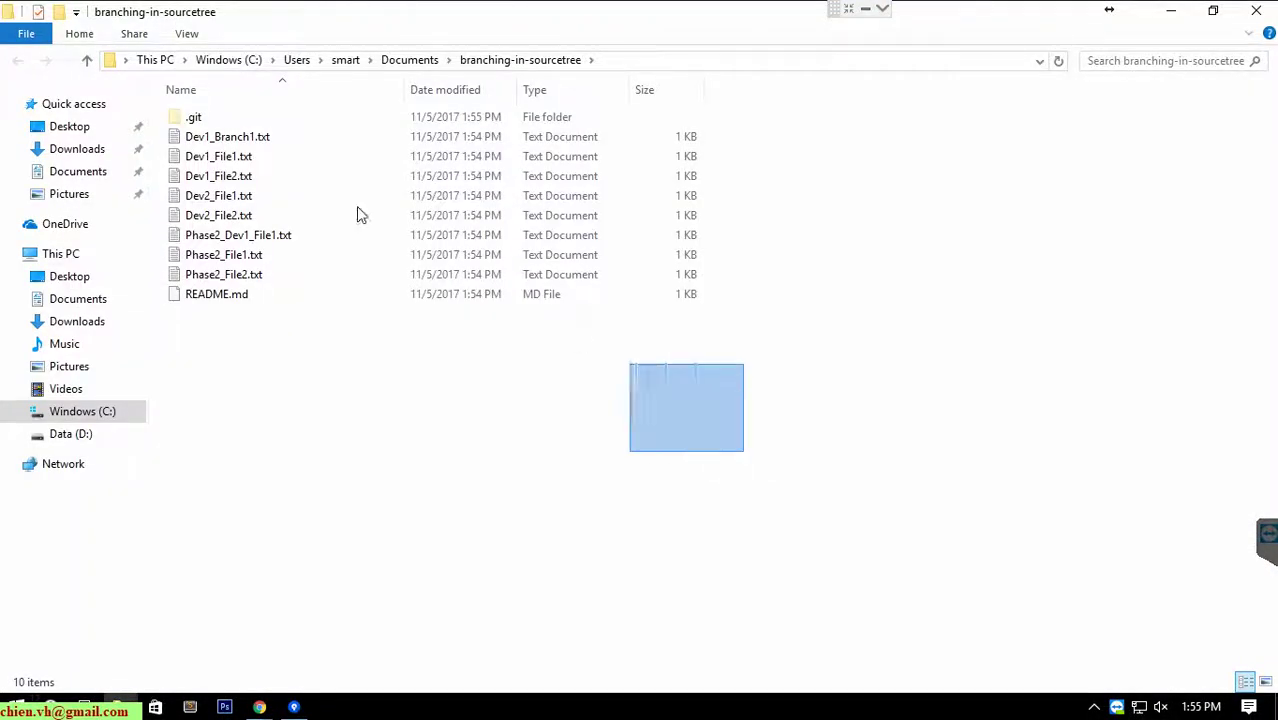
Select the cloned folder's .git and nine files, deselect them, and close File Explorer.
{"action": "left_click_drag", "start_coordinate": [360, 215], "coordinate": [150, 104]}
{"action": "left_click", "coordinate": [875, 471]}
{"action": "left_click_drag", "start_coordinate": [894, 478], "coordinate": [757, 414]}
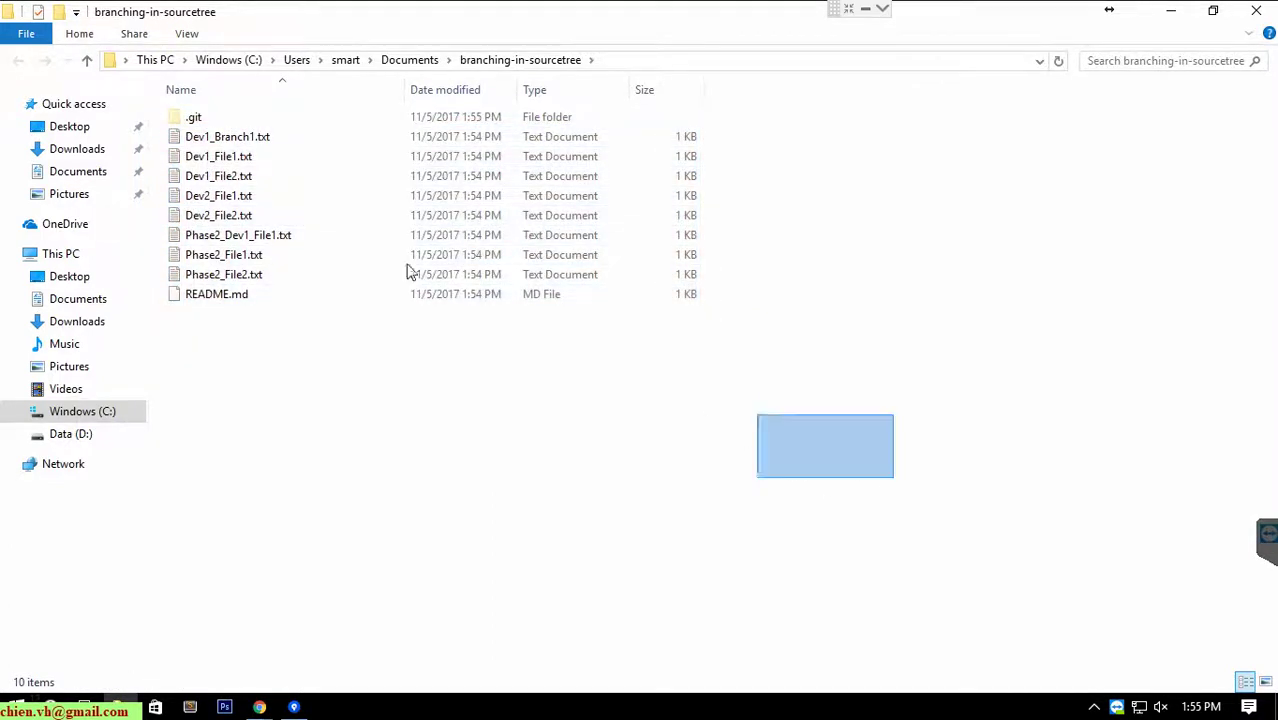
{"action": "left_click_drag", "start_coordinate": [408, 272], "coordinate": [48, 64]}
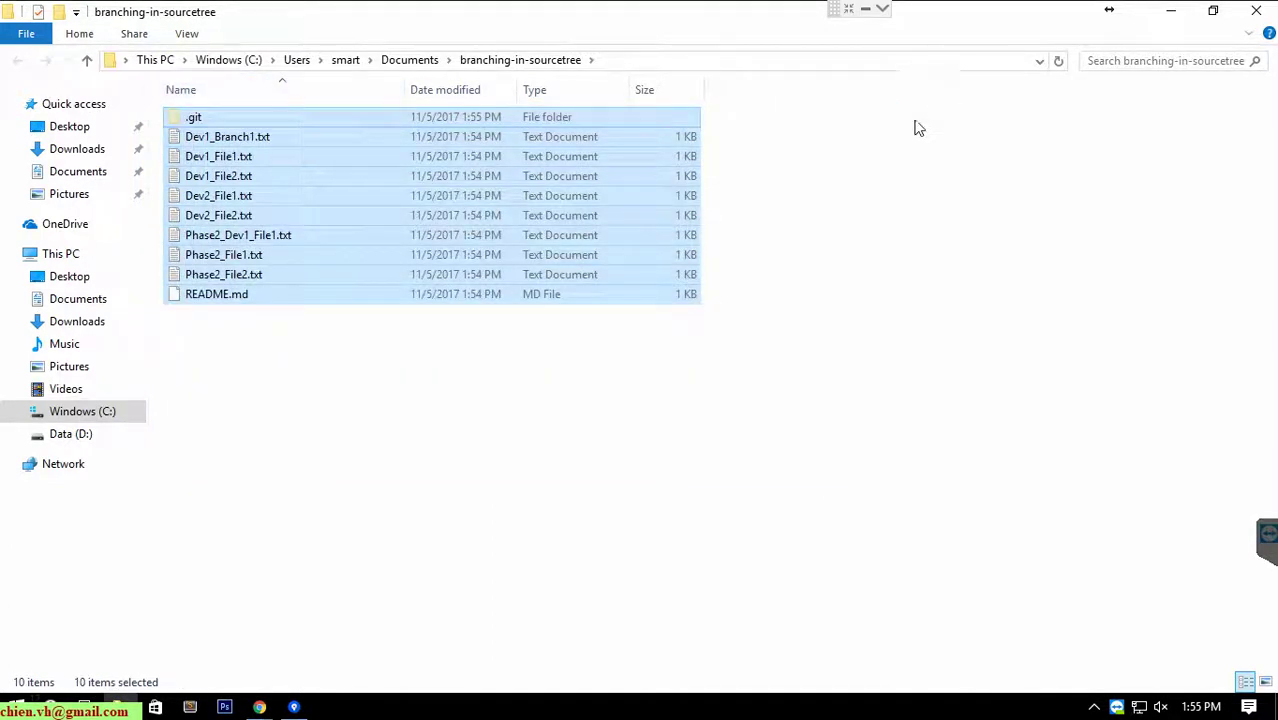
{"action": "left_click", "coordinate": [849, 290]}
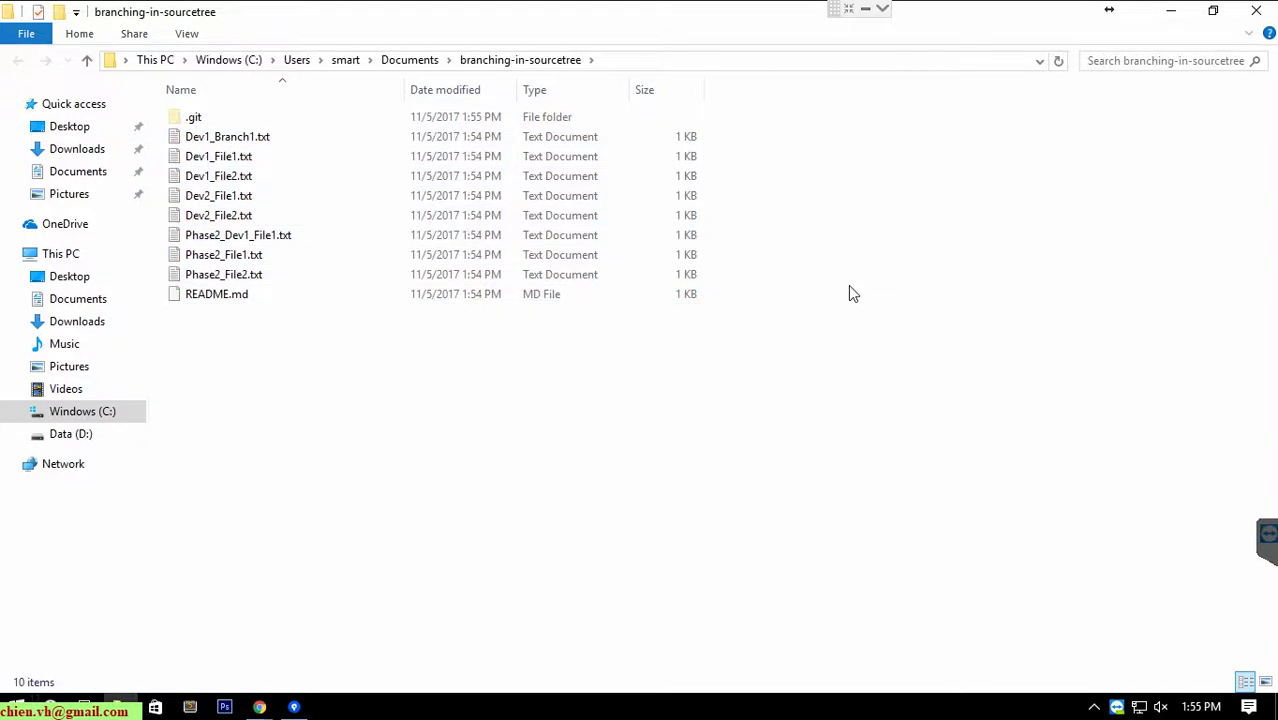
{"action": "left_click", "coordinate": [1257, 12]}
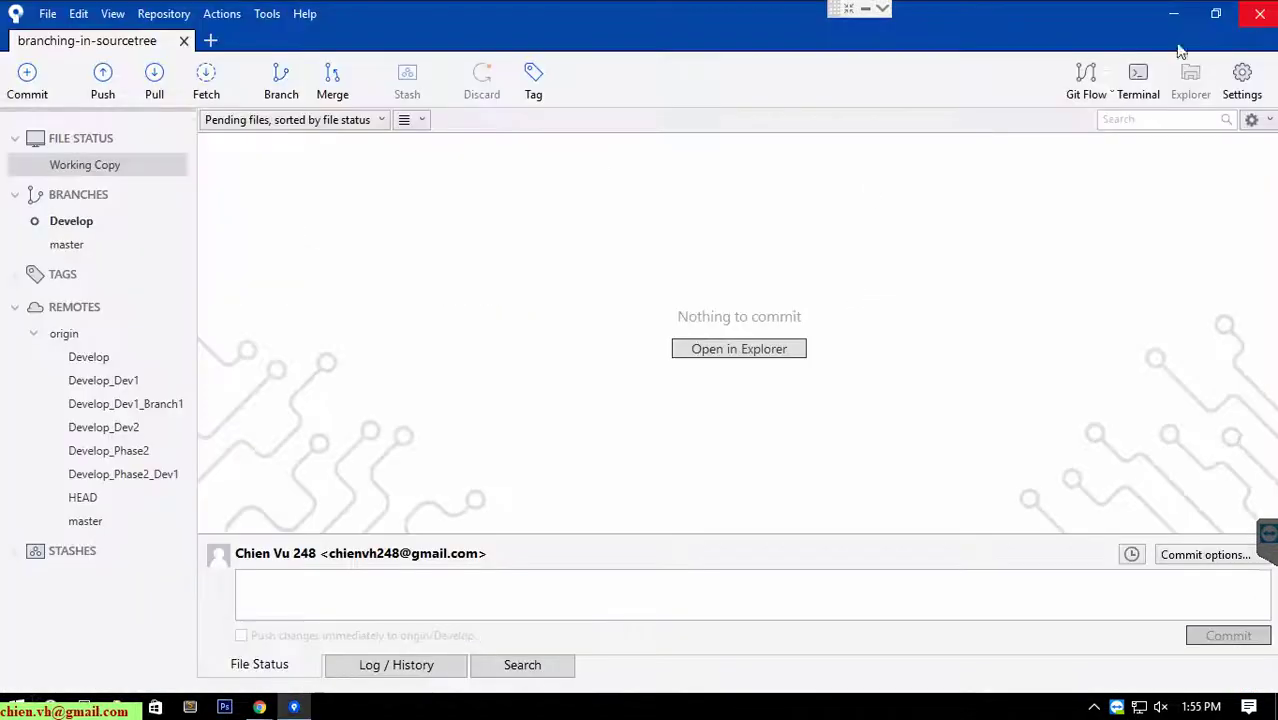
Check out master, switch back to Develop, and open the working copy folder in Explorer.
{"action": "left_click", "coordinate": [66, 245]}
{"action": "double_click", "coordinate": [66, 246]}
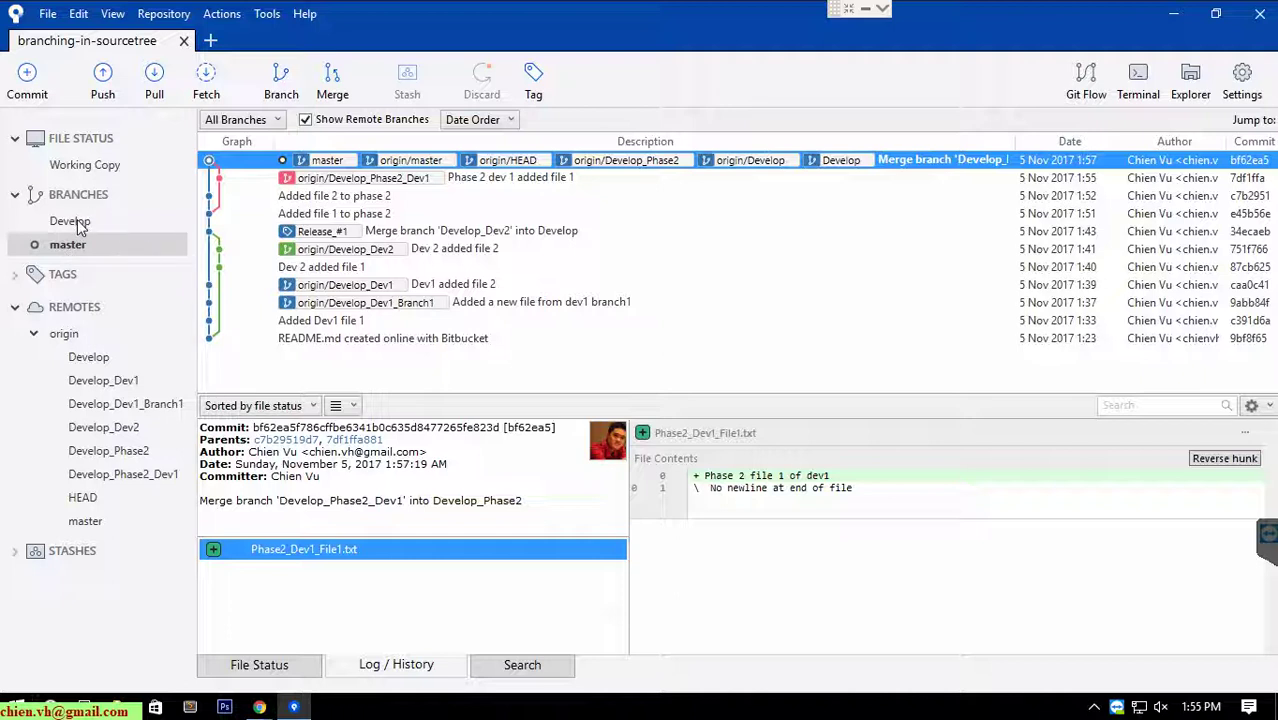
{"action": "left_click", "coordinate": [80, 222]}
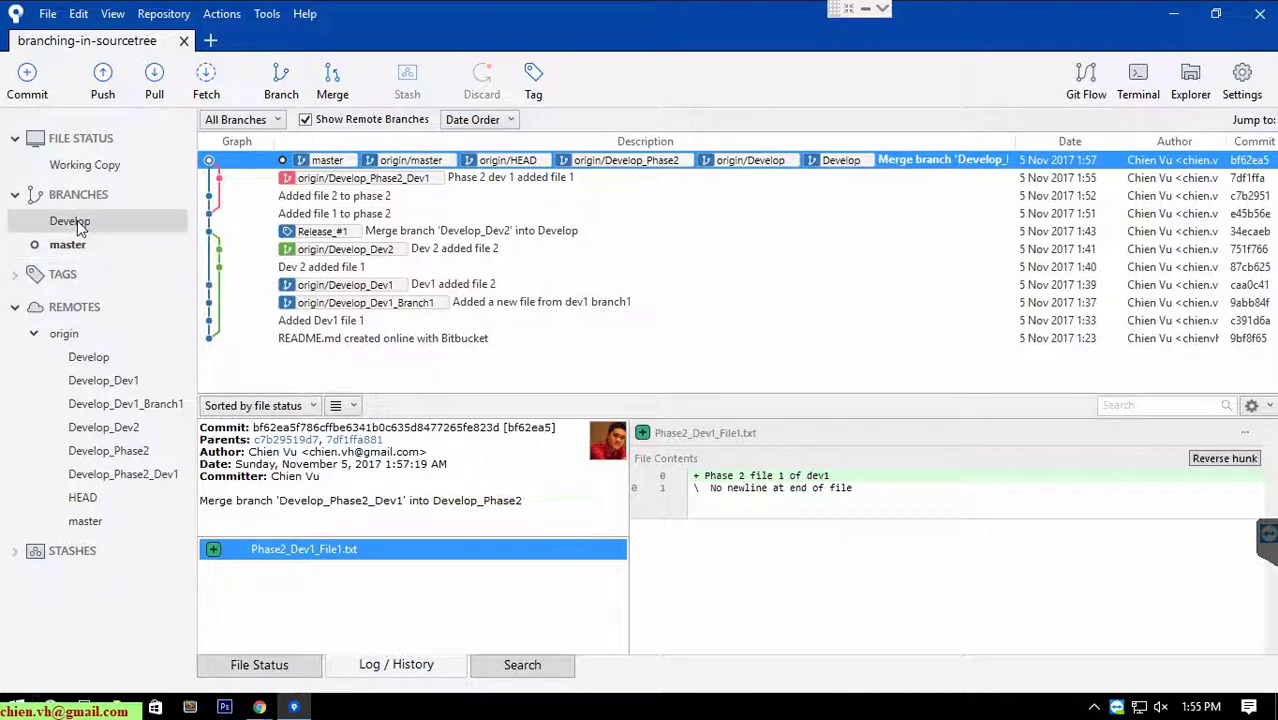
{"action": "double_click", "coordinate": [80, 222]}
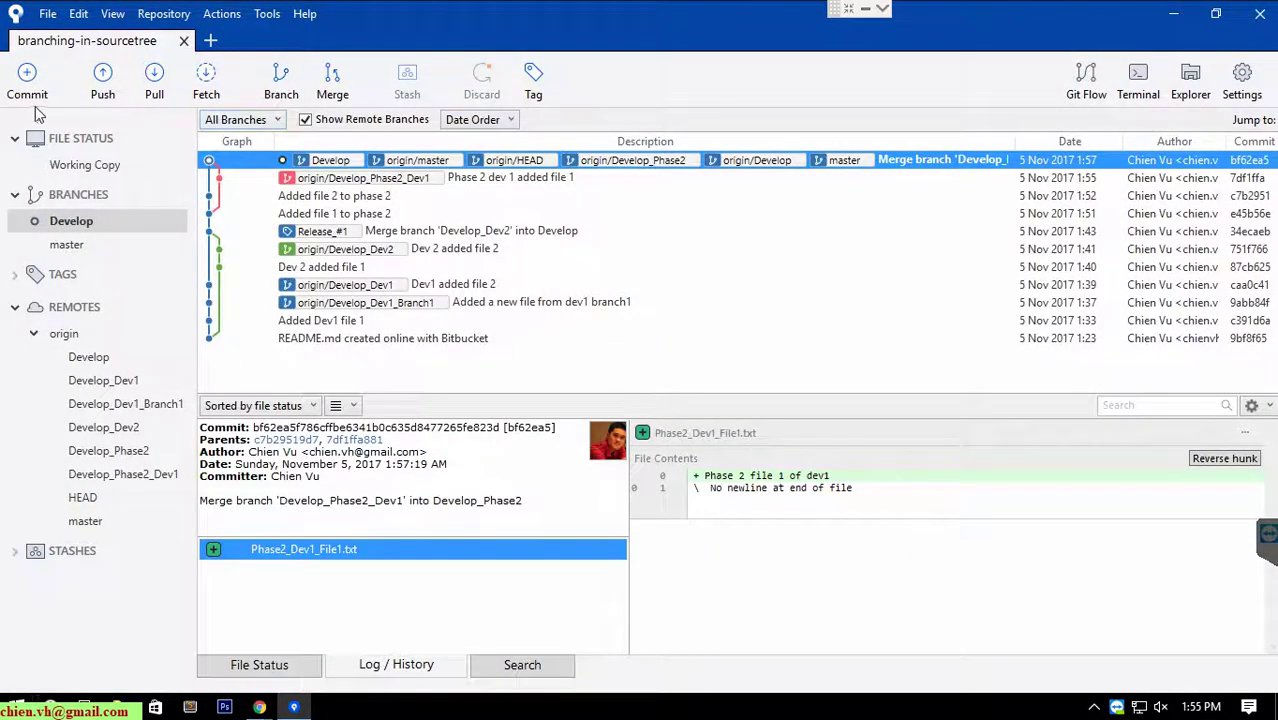
{"action": "left_click", "coordinate": [86, 164]}
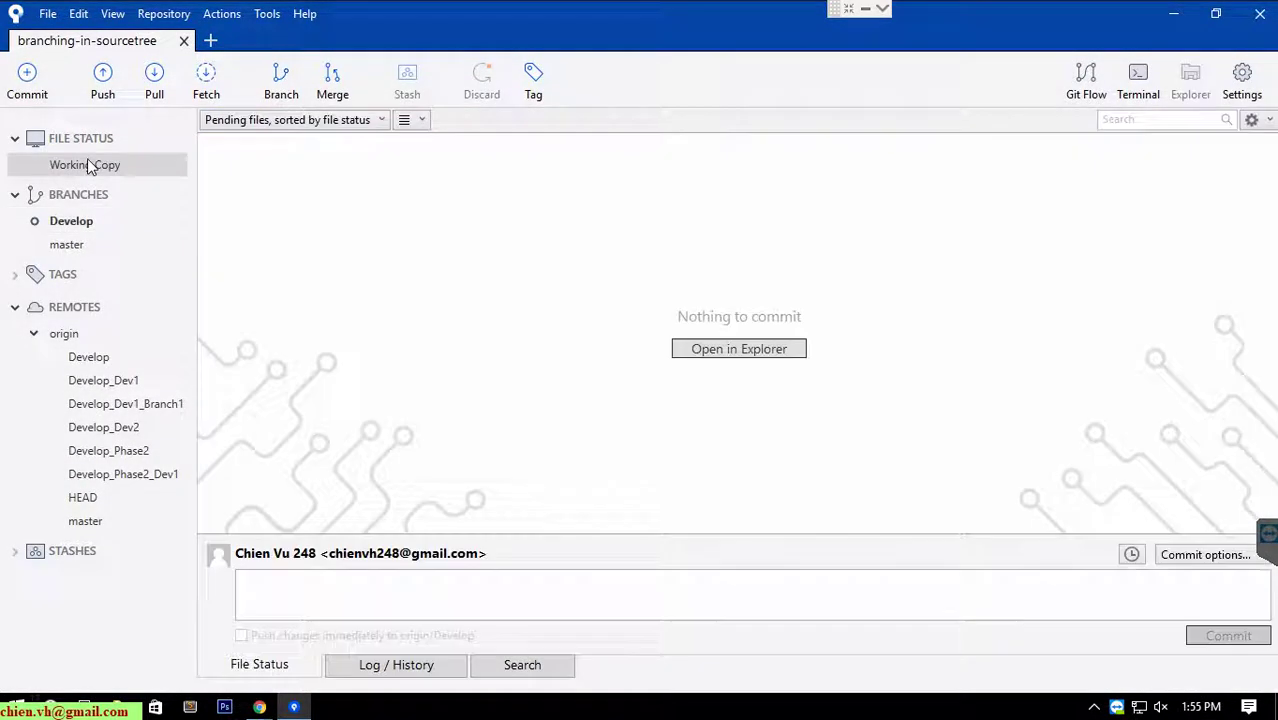
{"action": "left_click", "coordinate": [731, 350]}
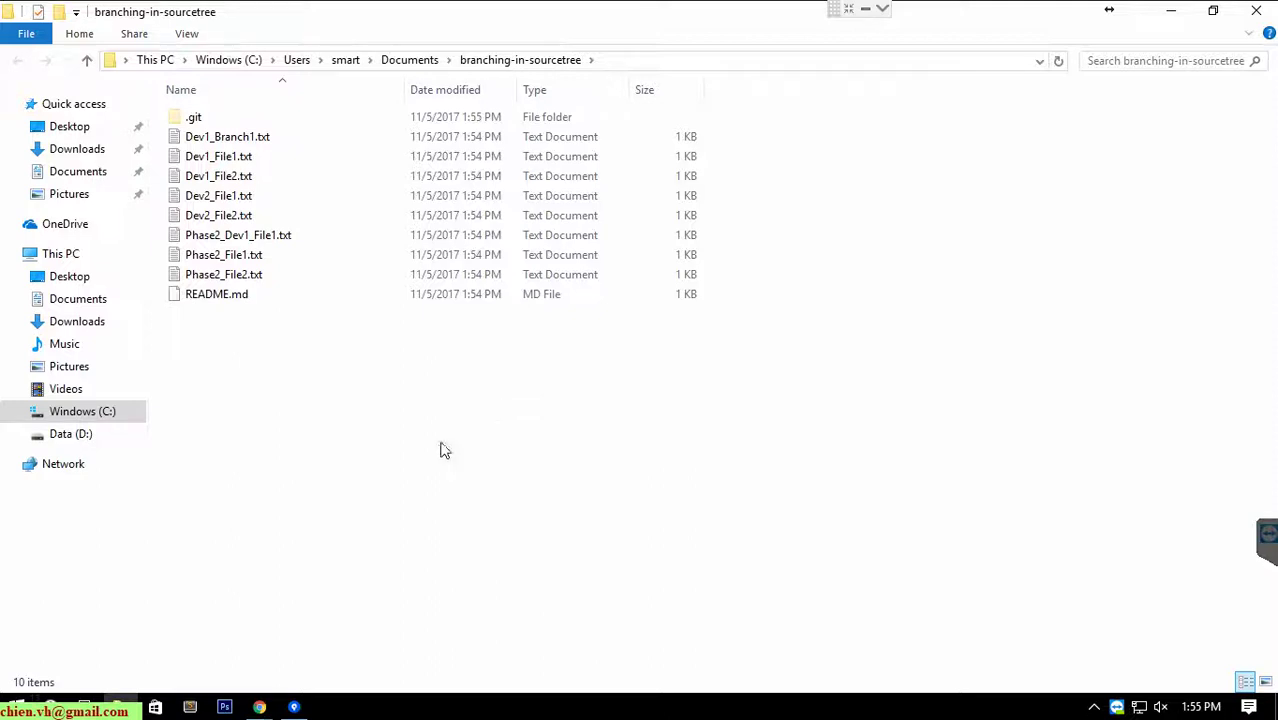
Duplicate Phase2_File2.txt and rename the copy to Other_Account_CommitCode.txt.
{"action": "left_click", "coordinate": [258, 280]}
{"action": "key", "text": "ctrl+c"}
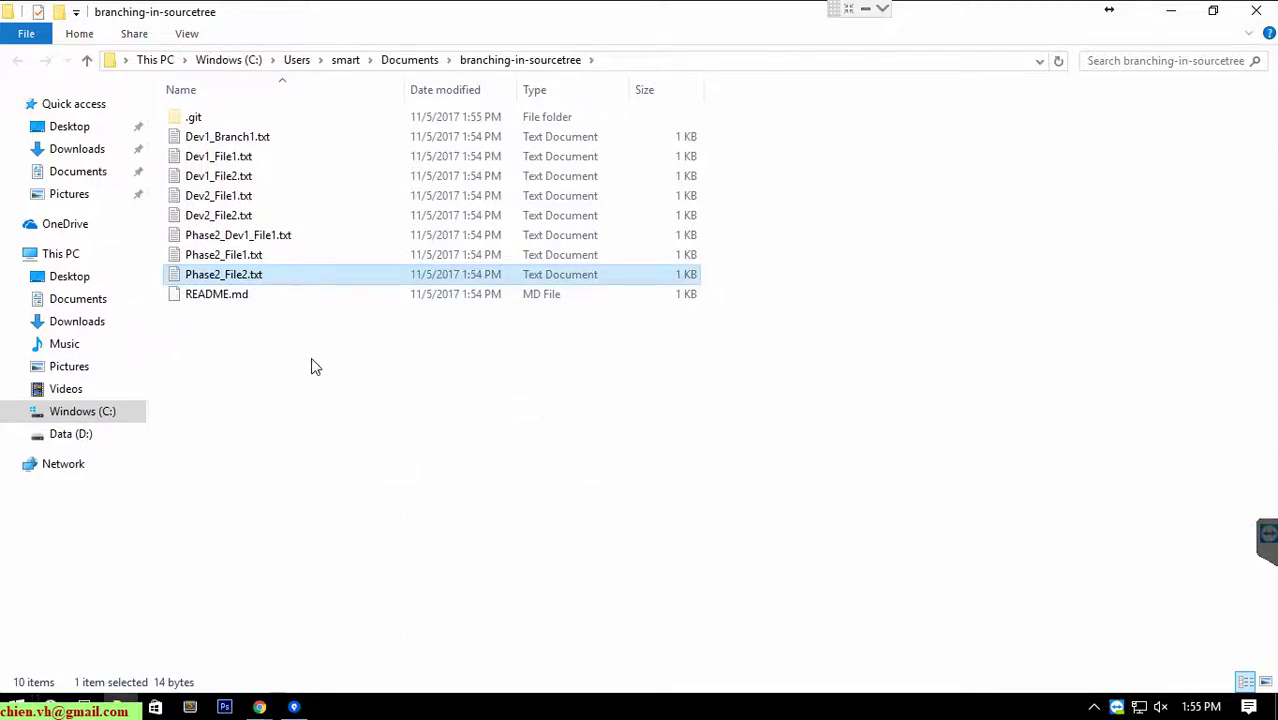
{"action": "left_click", "coordinate": [316, 370]}
{"action": "key", "text": "ctrl+v"}
{"action": "key", "text": "F2"}
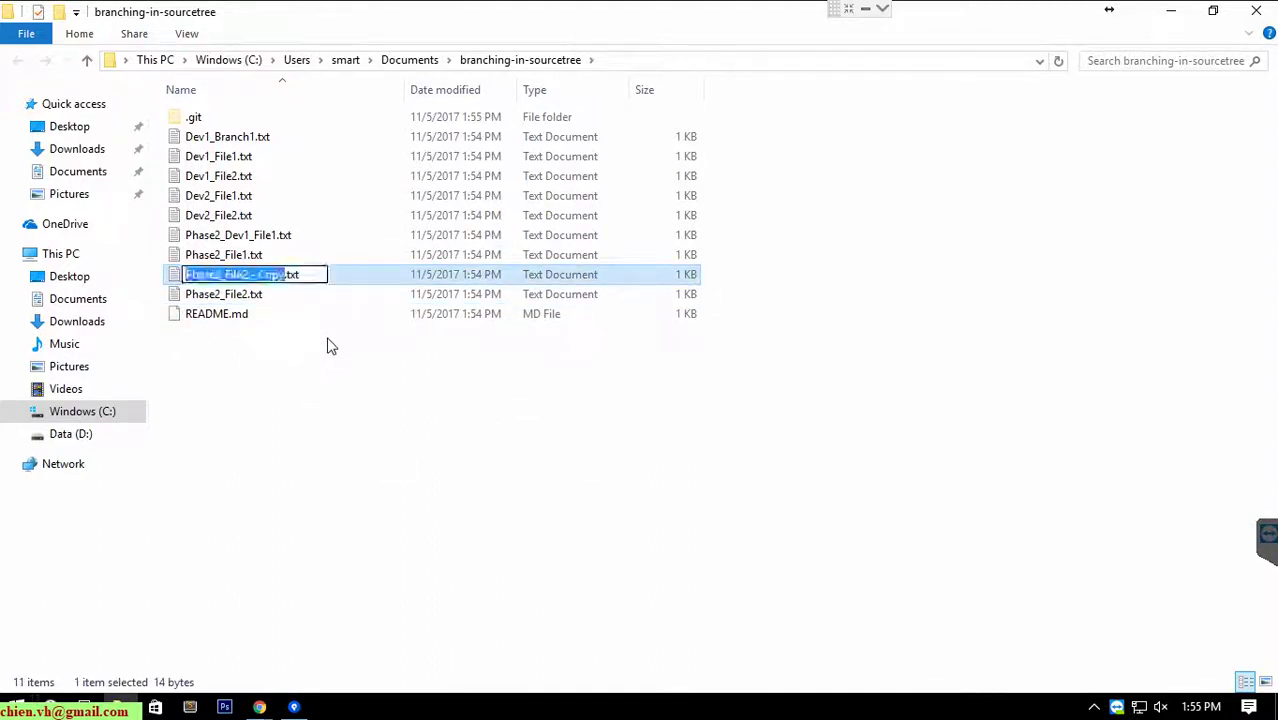
{"action": "type", "text": "Ac"}
{"action": "key", "text": "BackSpace"}
{"action": "key", "text": "BackSpace"}
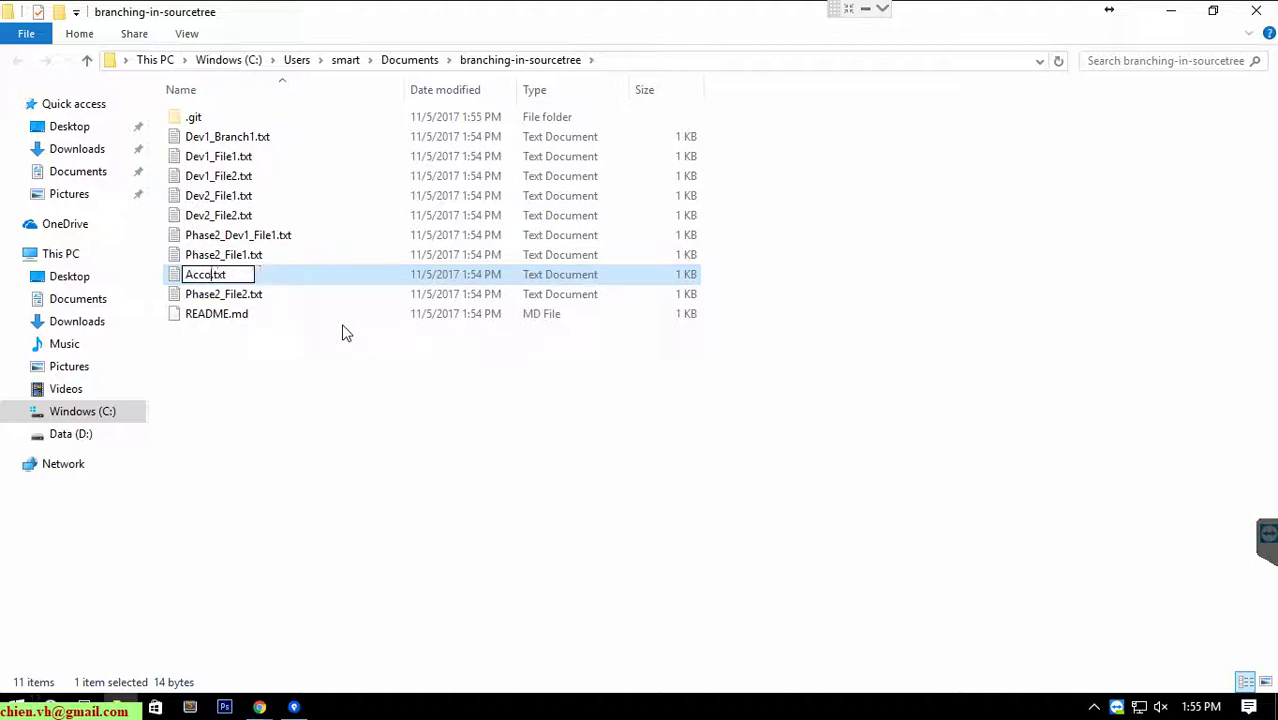
{"action": "type", "text": "Other_Account_C"}
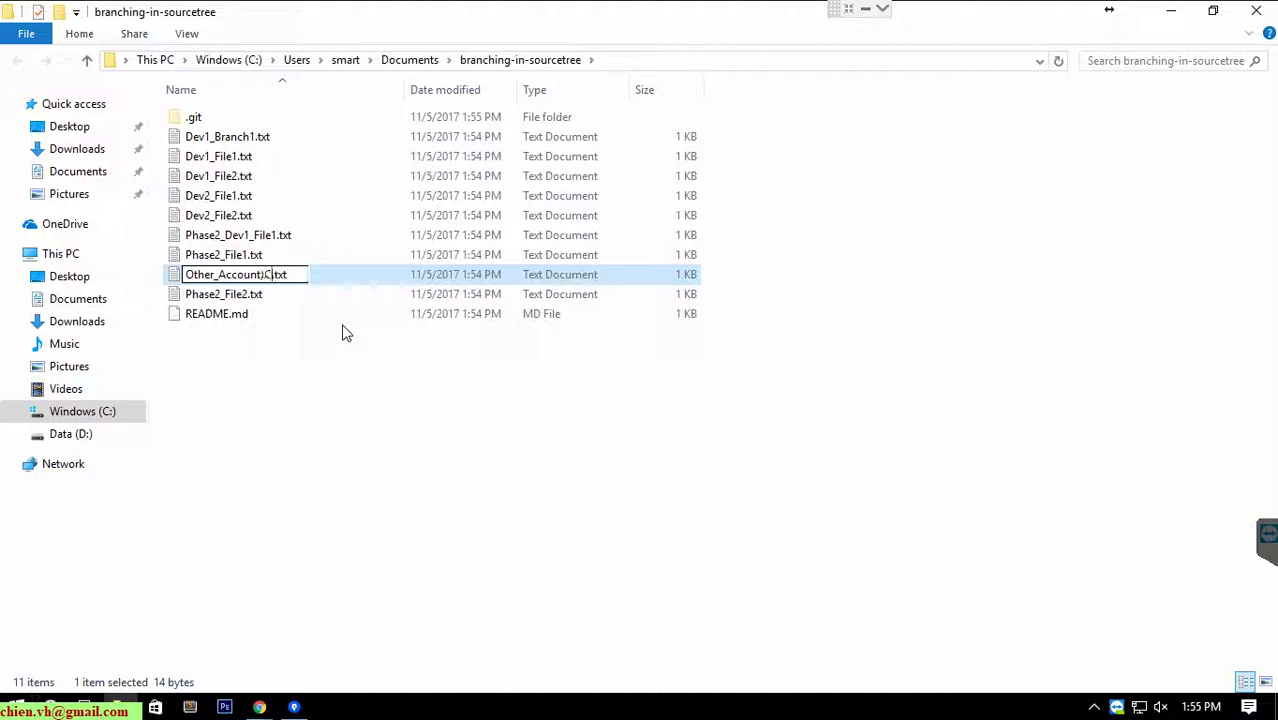
{"action": "type", "text": "ommitCode"}
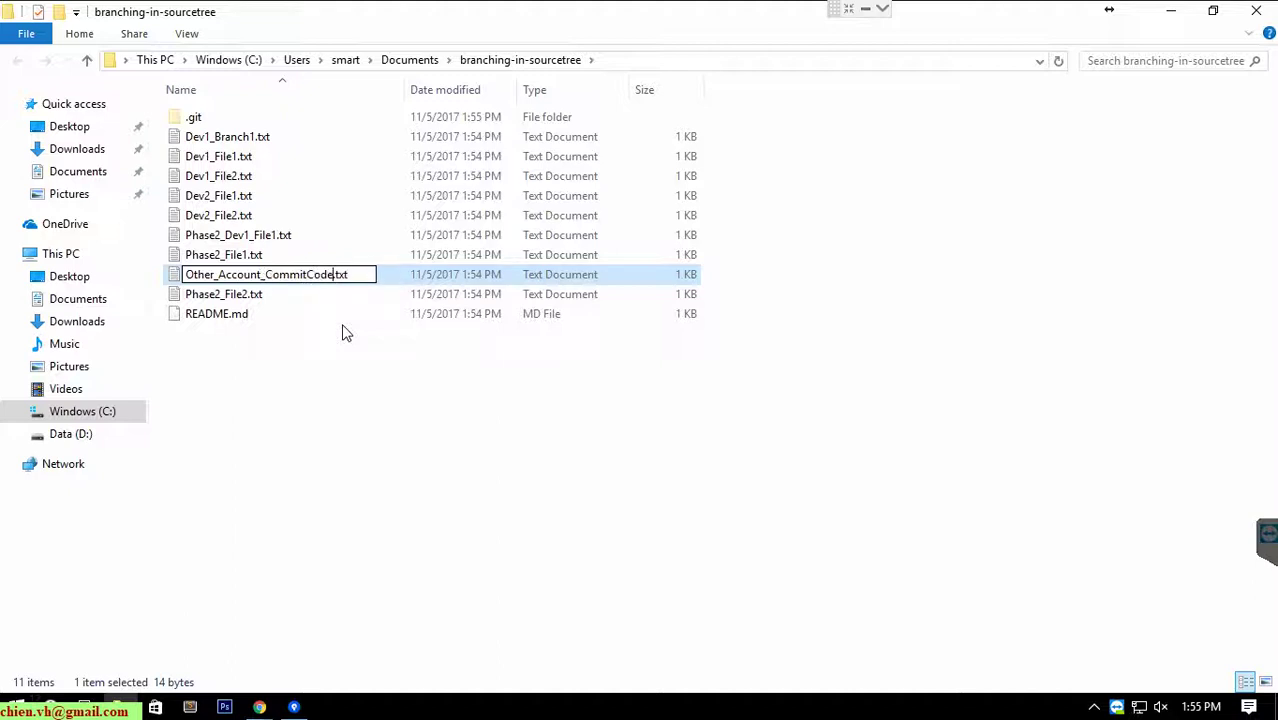
{"action": "key", "text": "Return"}
{"action": "key", "text": "Return"}
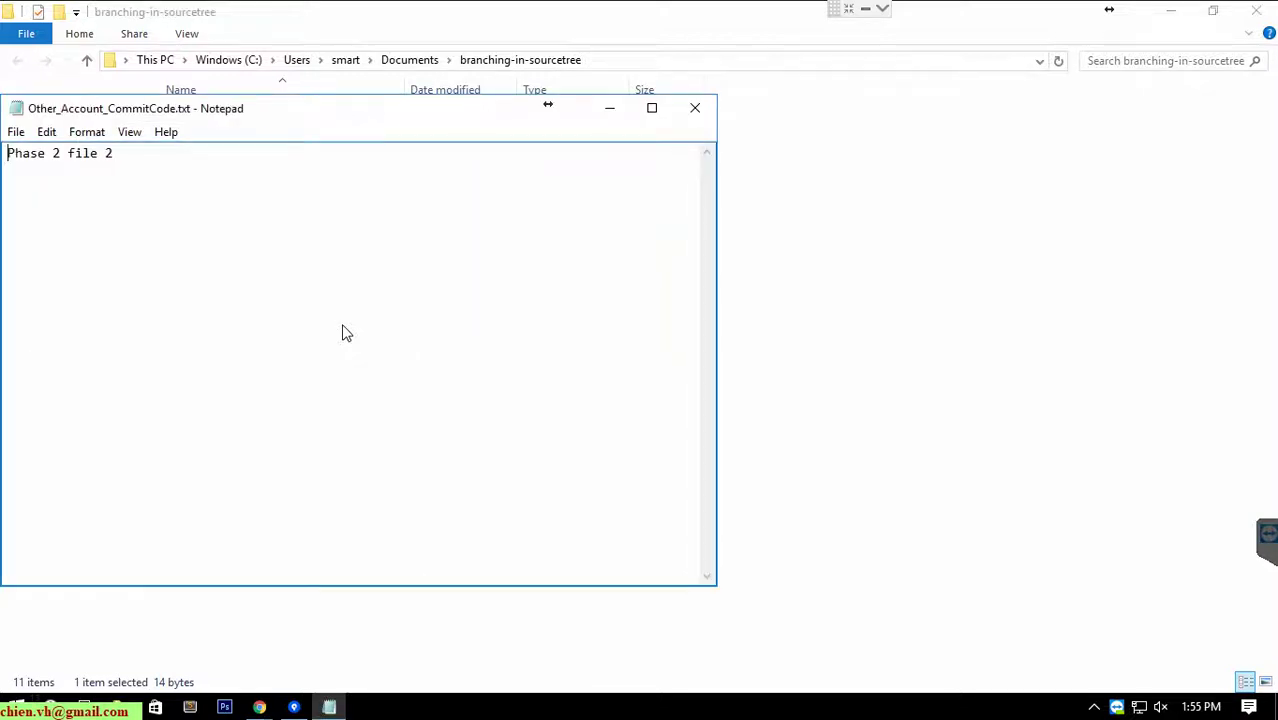
Overwrite Other_Account_CommitCode.txt with 'THis is my other account bitbucket', save it and close Notepad.
{"action": "key", "text": "ctrl+a"}
{"action": "type", "text": "THis is my ogher"}
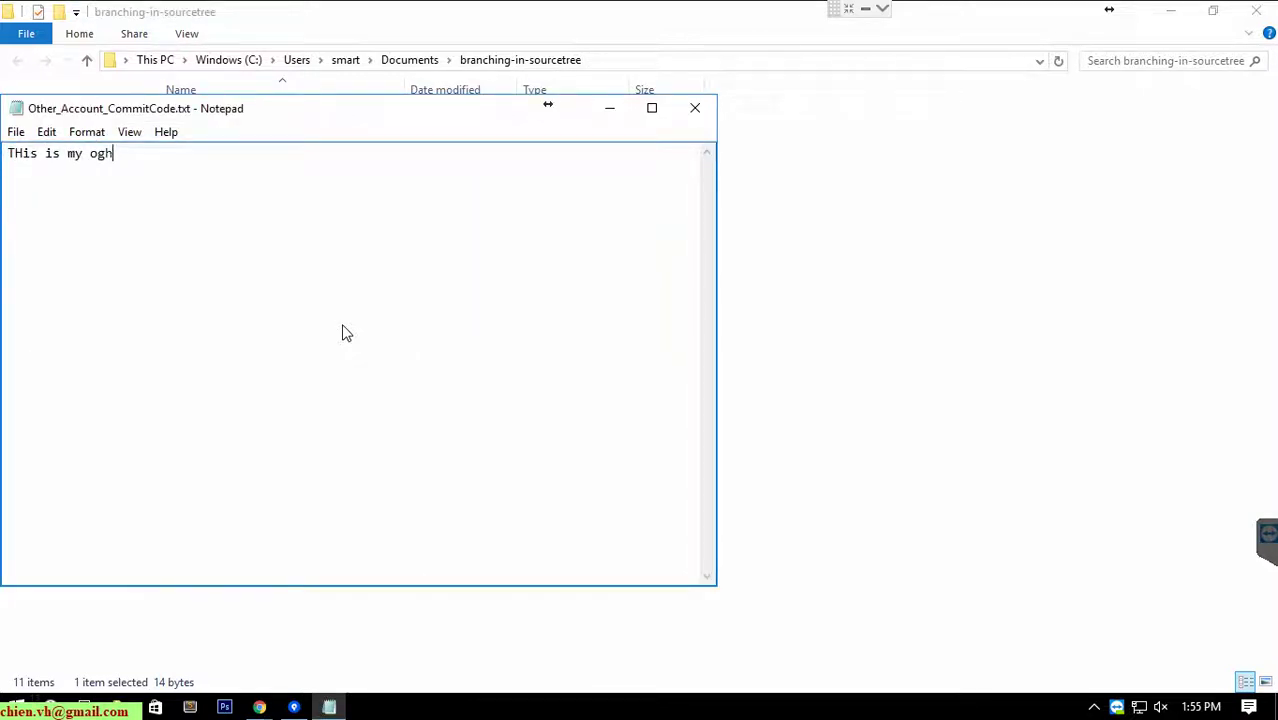
{"action": "key", "text": "BackSpace"}
{"action": "key", "text": "BackSpace"}
{"action": "type", "text": "ther account"}
{"action": "key", "text": "BackSpace"}
{"action": "key", "text": "BackSpace"}
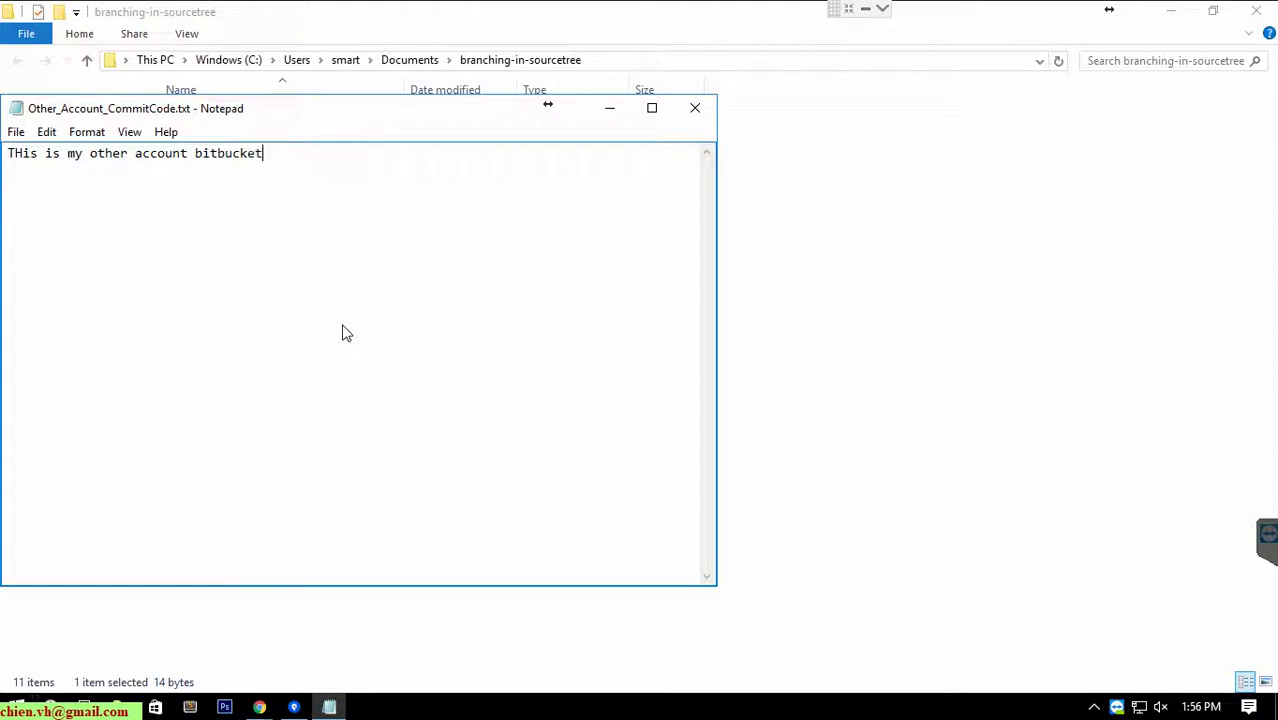
{"action": "left_click", "coordinate": [695, 107]}
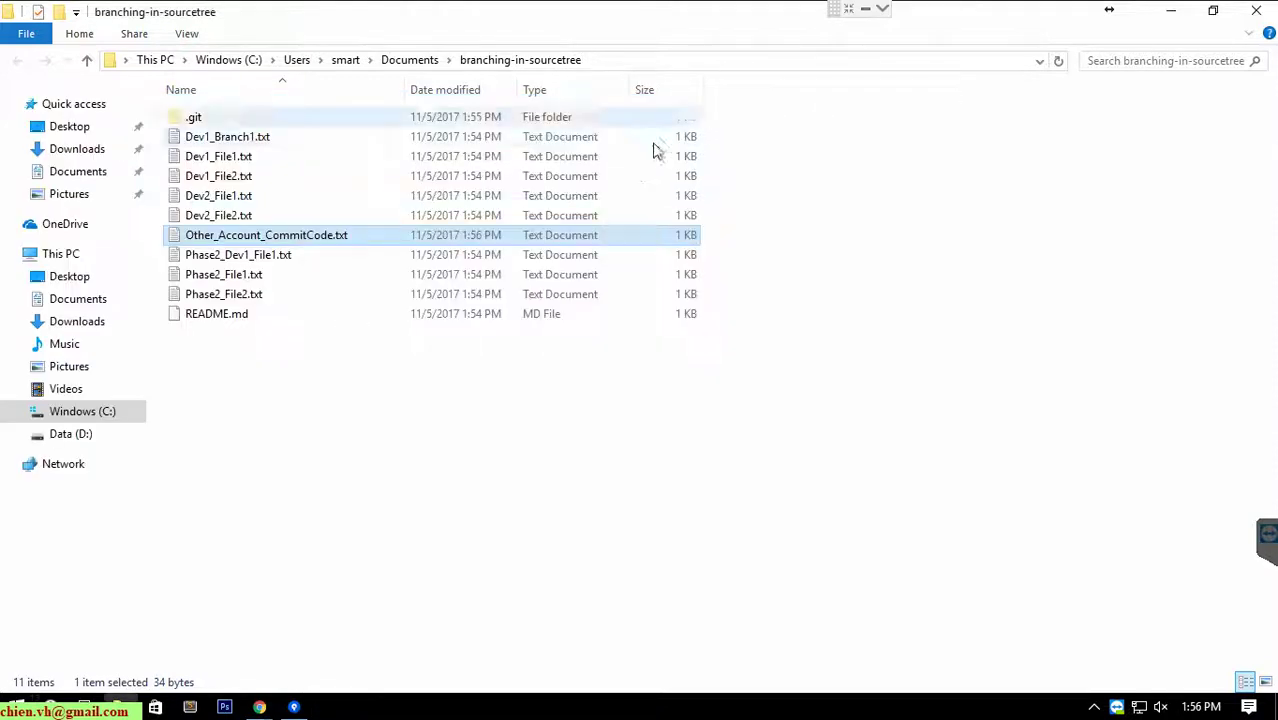
Bring the other clone's Sourcetree window forward and minimise the Chrome window showing Bitbucket.
{"action": "left_click", "coordinate": [293, 707]}
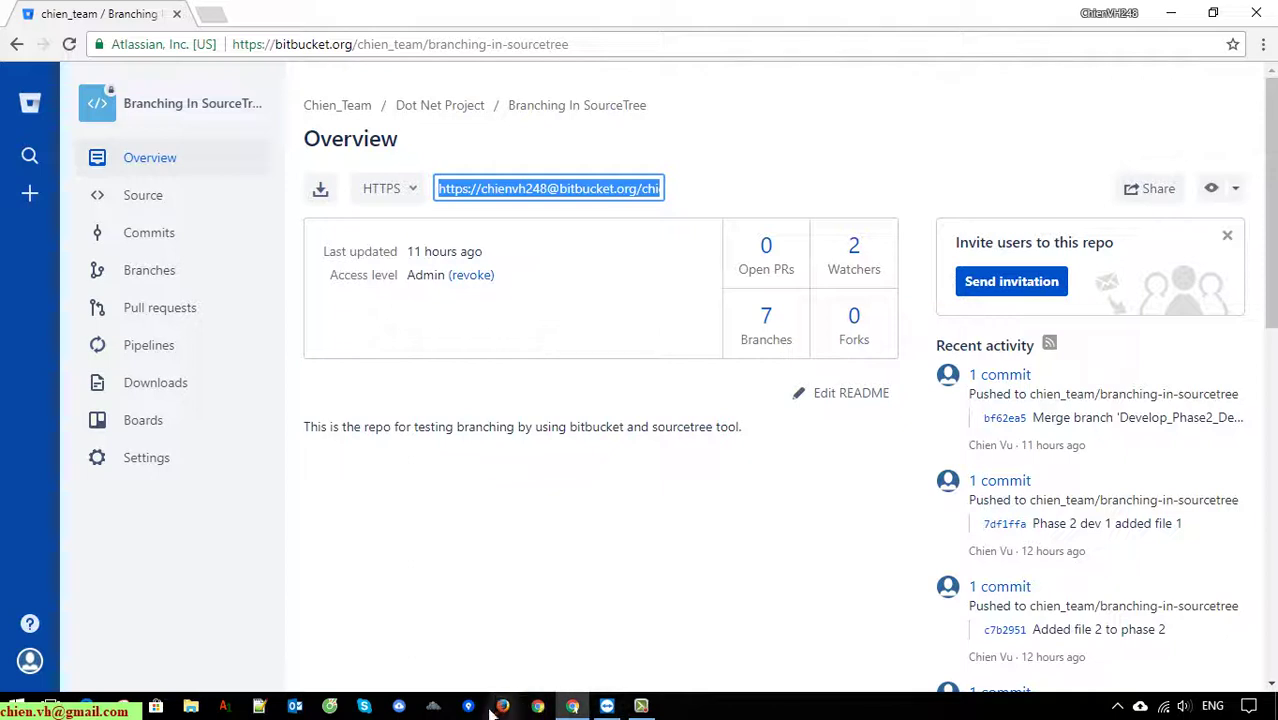
{"action": "left_click", "coordinate": [468, 706]}
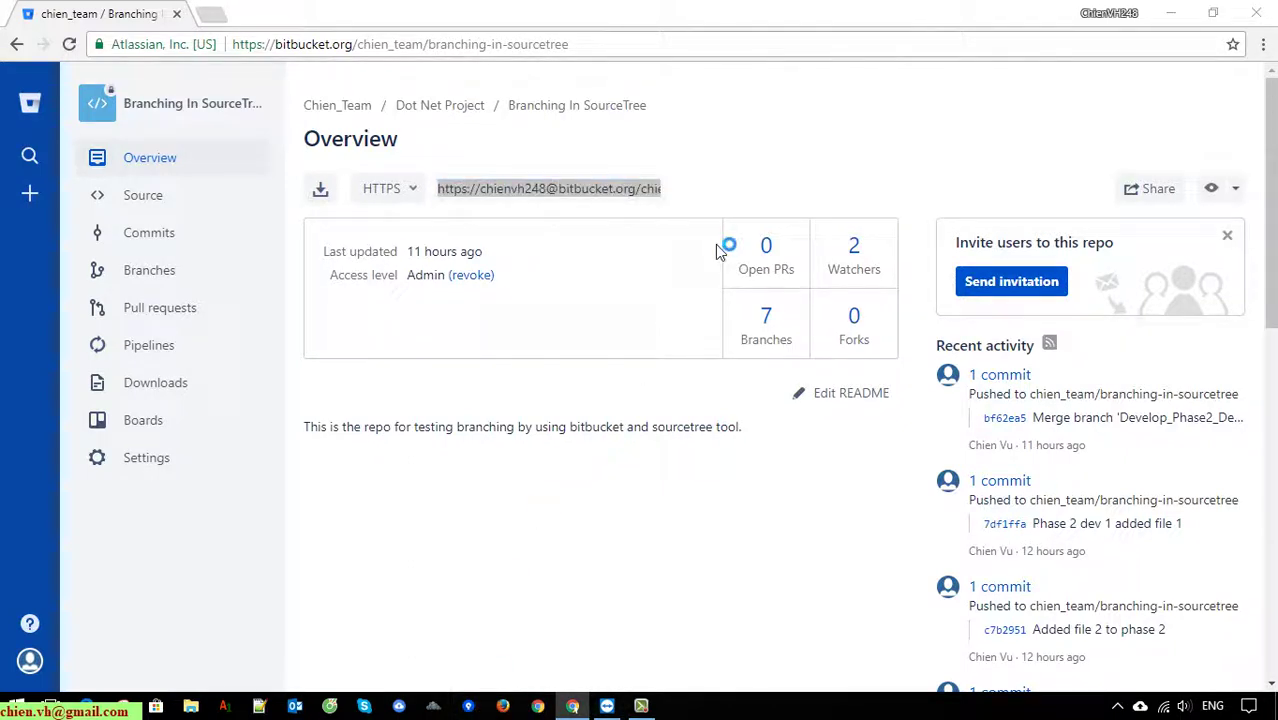
{"action": "left_click", "coordinate": [1170, 13]}
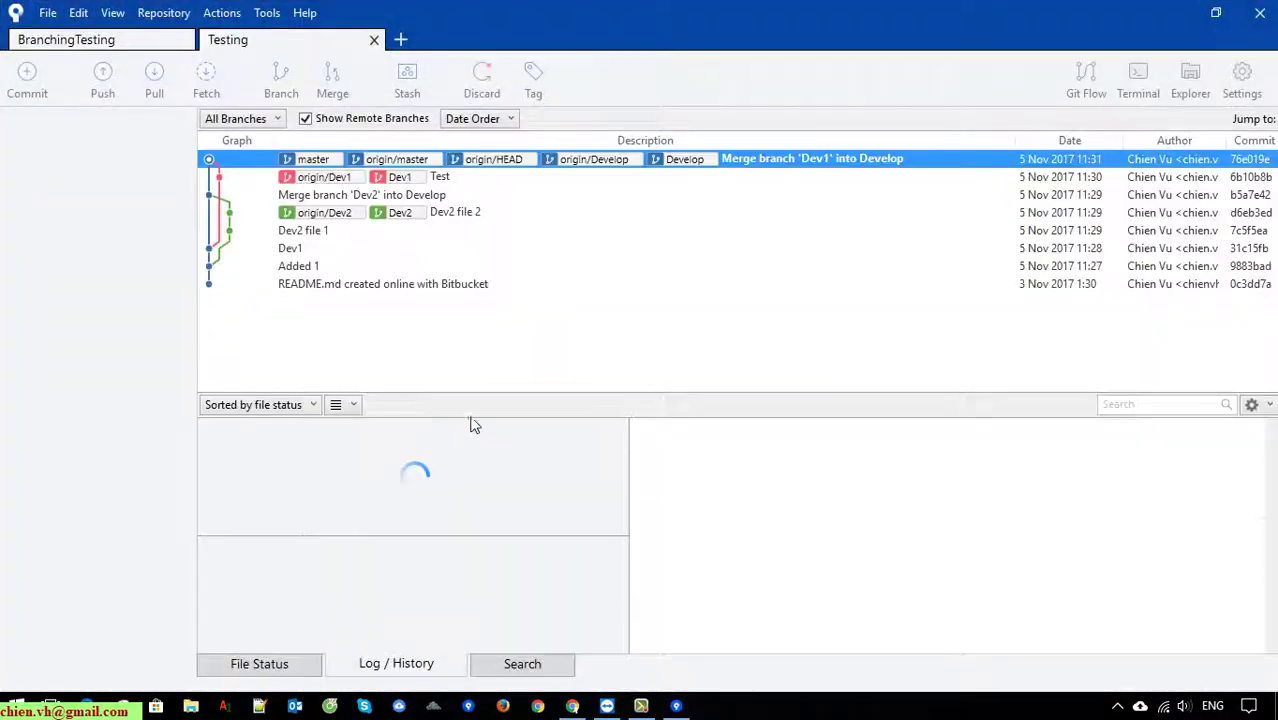
Stage Other_Account_CommitCode.txt and commit it as 'Other account commit the code in the first time', pushing to origin/Develop.
{"action": "left_click", "coordinate": [110, 41]}
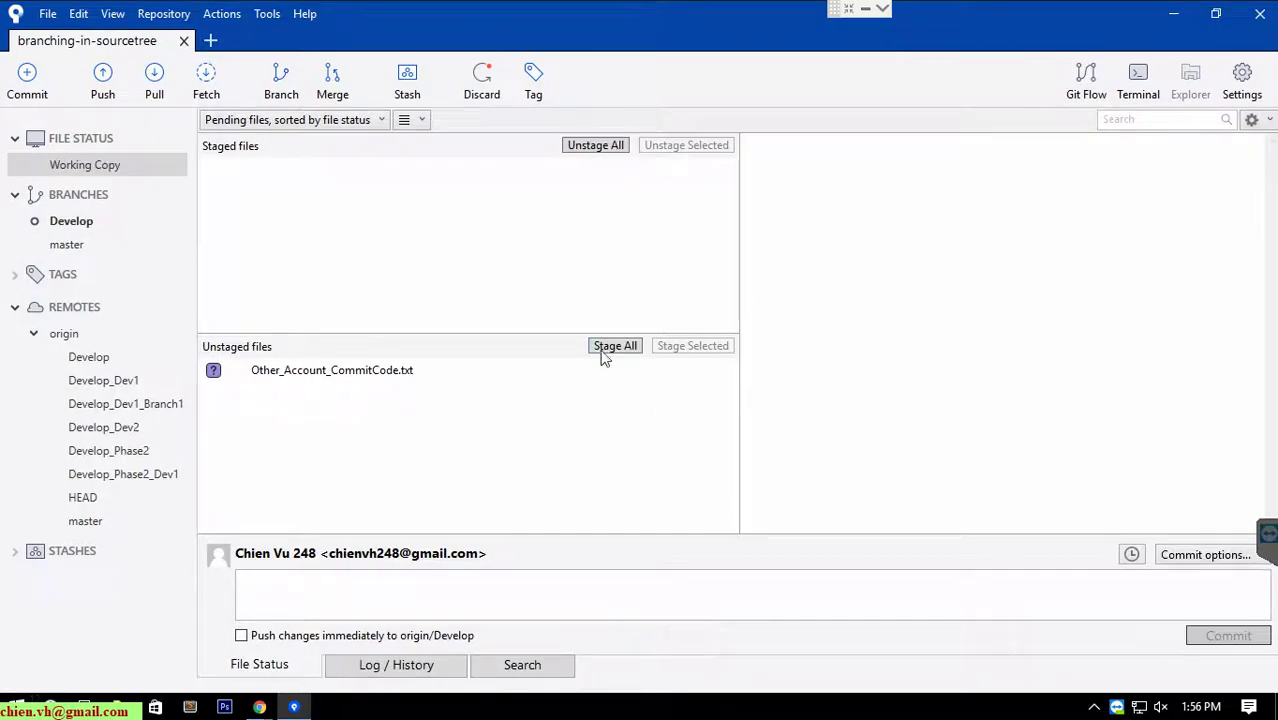
{"action": "left_click", "coordinate": [612, 345]}
{"action": "left_click", "coordinate": [364, 600]}
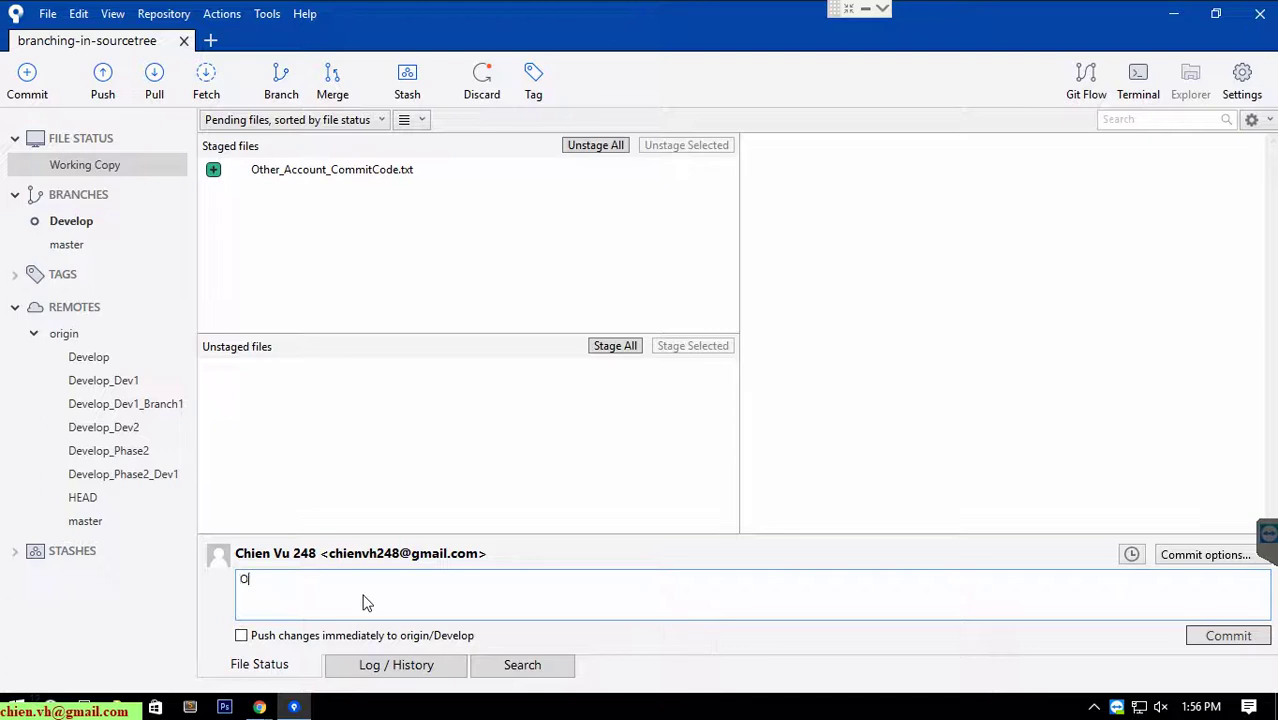
{"action": "type", "text": "Other account commit the code in the first time"}
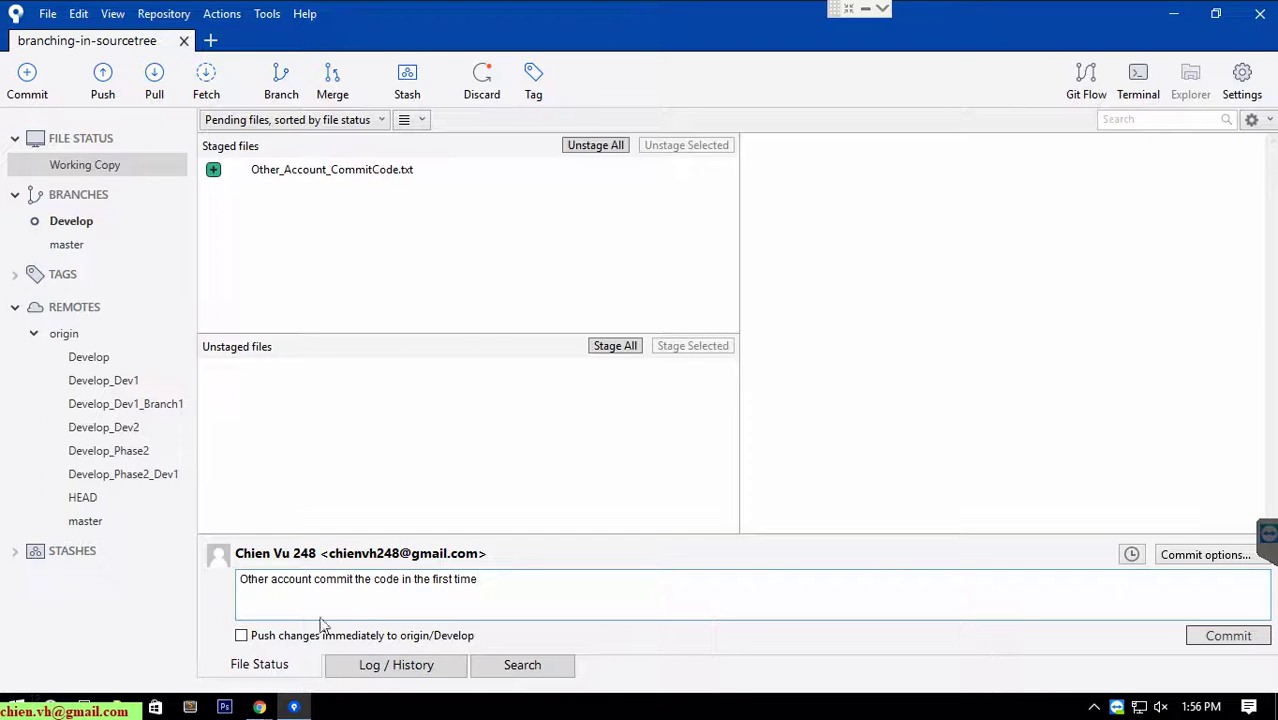
{"action": "left_click", "coordinate": [264, 636]}
{"action": "left_click", "coordinate": [1212, 640]}
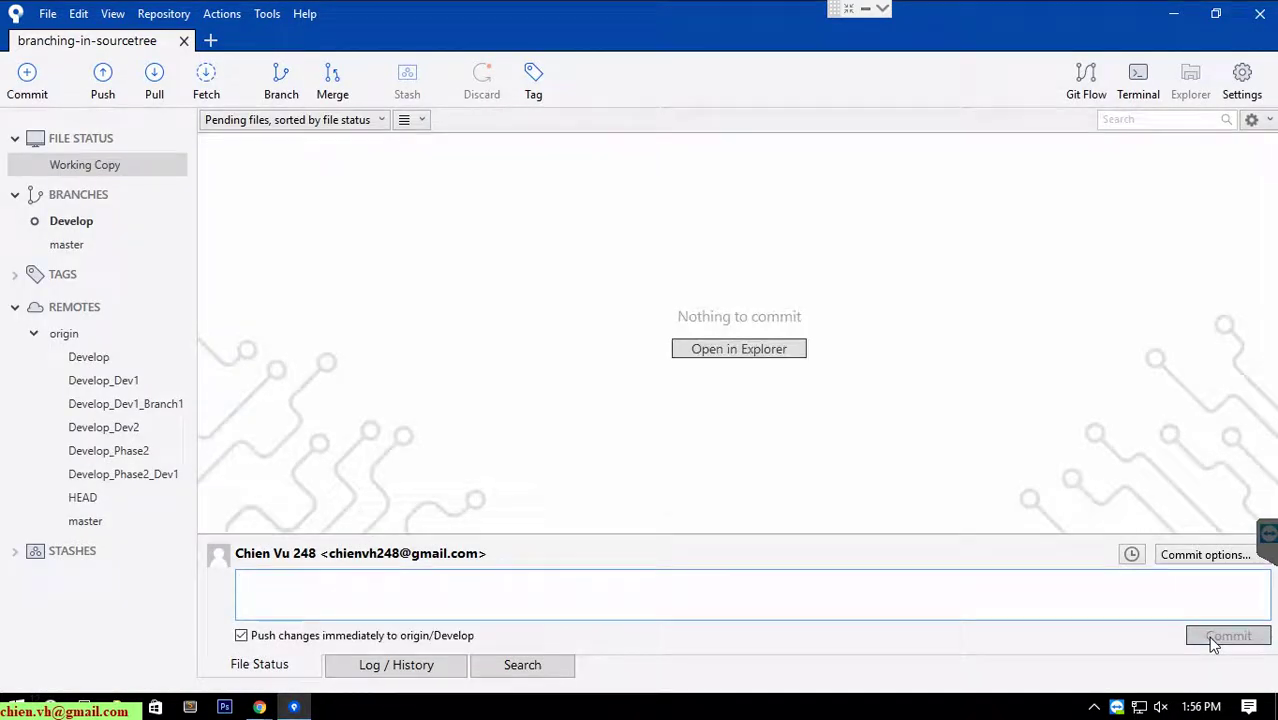
Check out Develop in BranchingTesting, then review its history and the repository folder's files.
{"action": "left_click", "coordinate": [70, 221]}
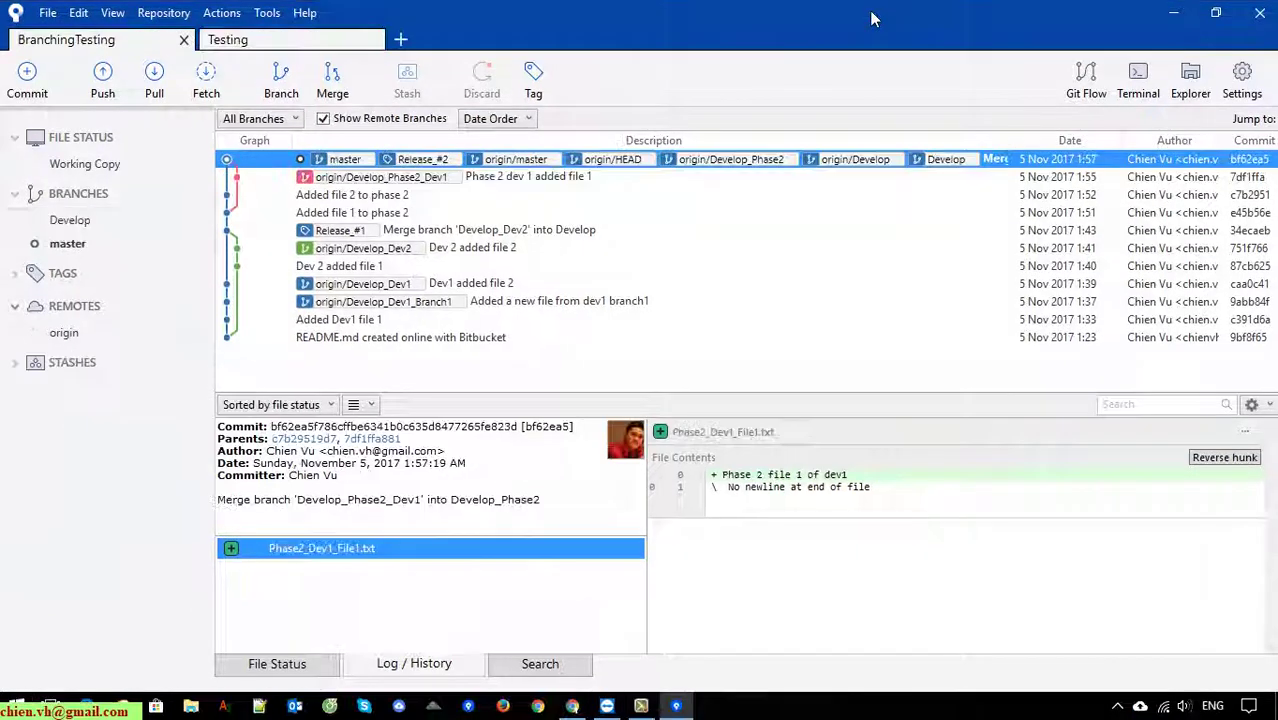
{"action": "double_click", "coordinate": [84, 221]}
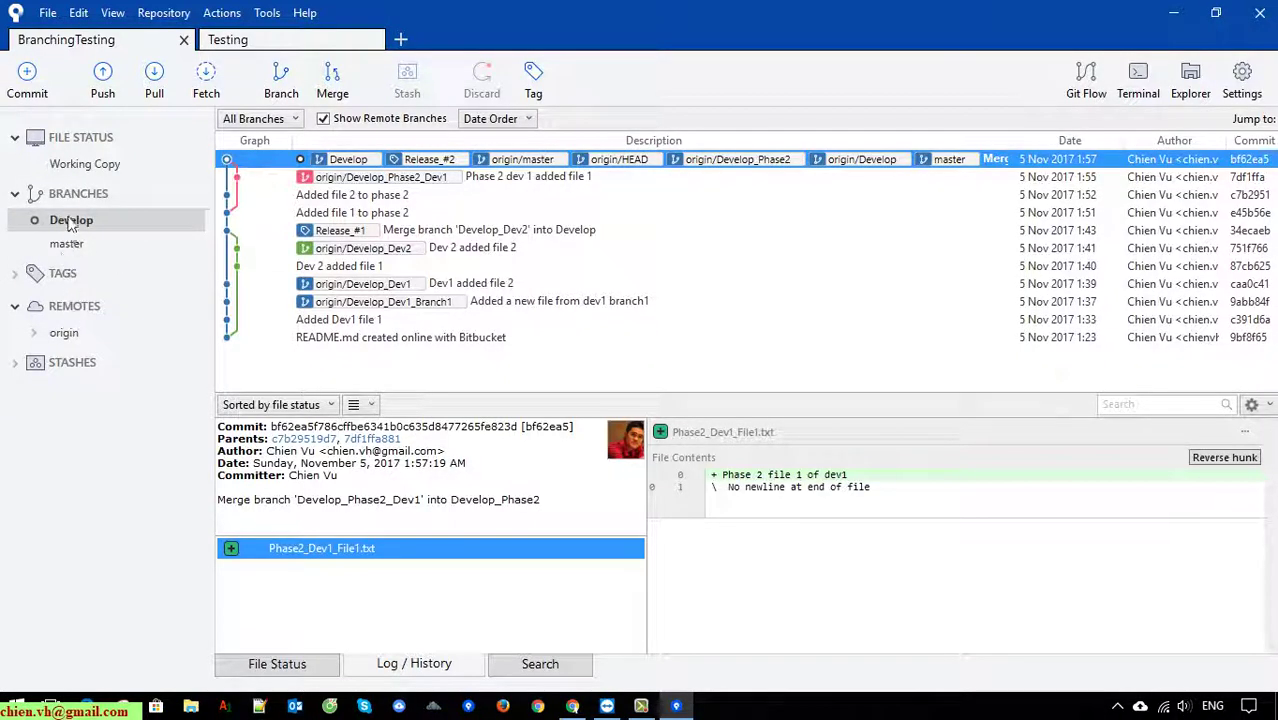
{"action": "left_click", "coordinate": [79, 172]}
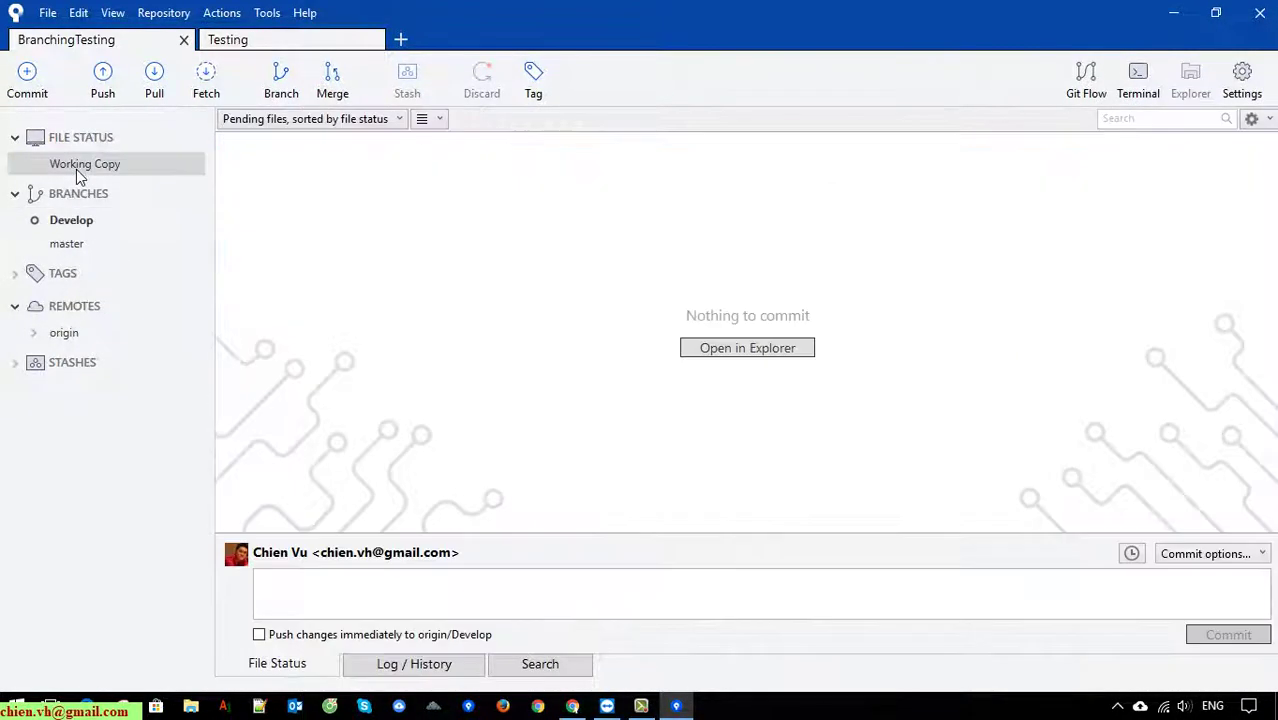
{"action": "left_click", "coordinate": [71, 224]}
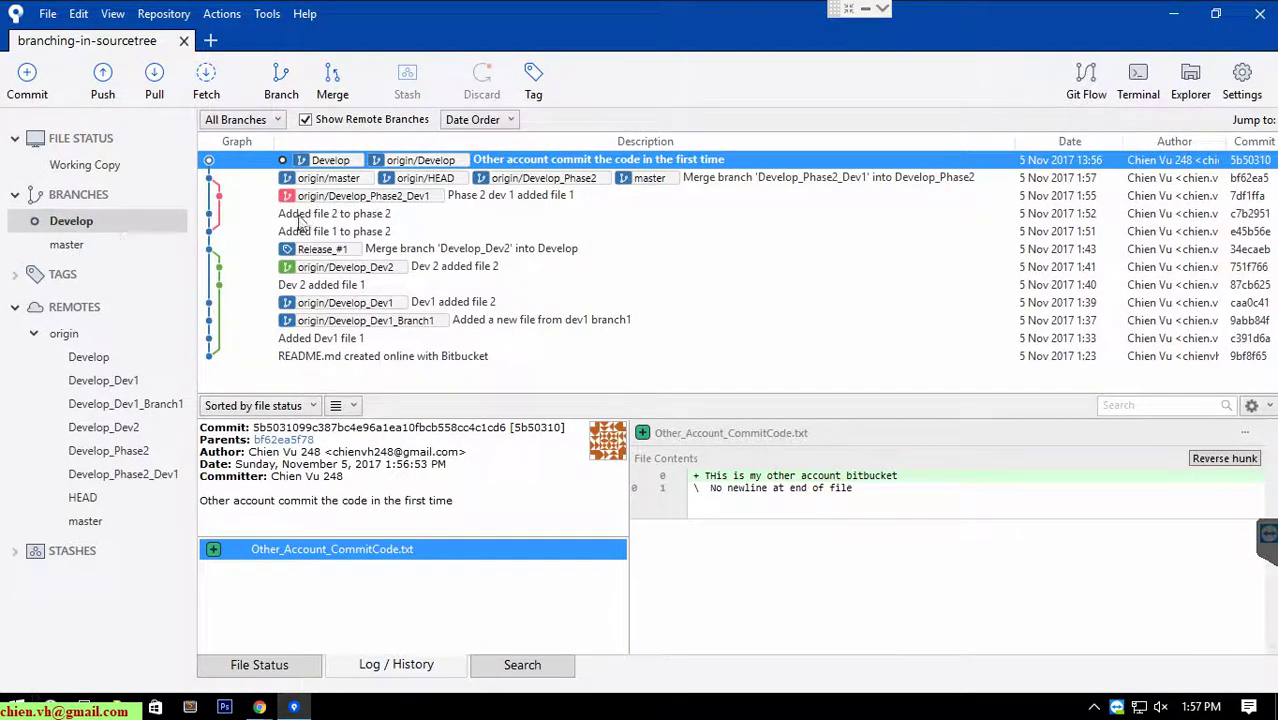
{"action": "left_click", "coordinate": [190, 707]}
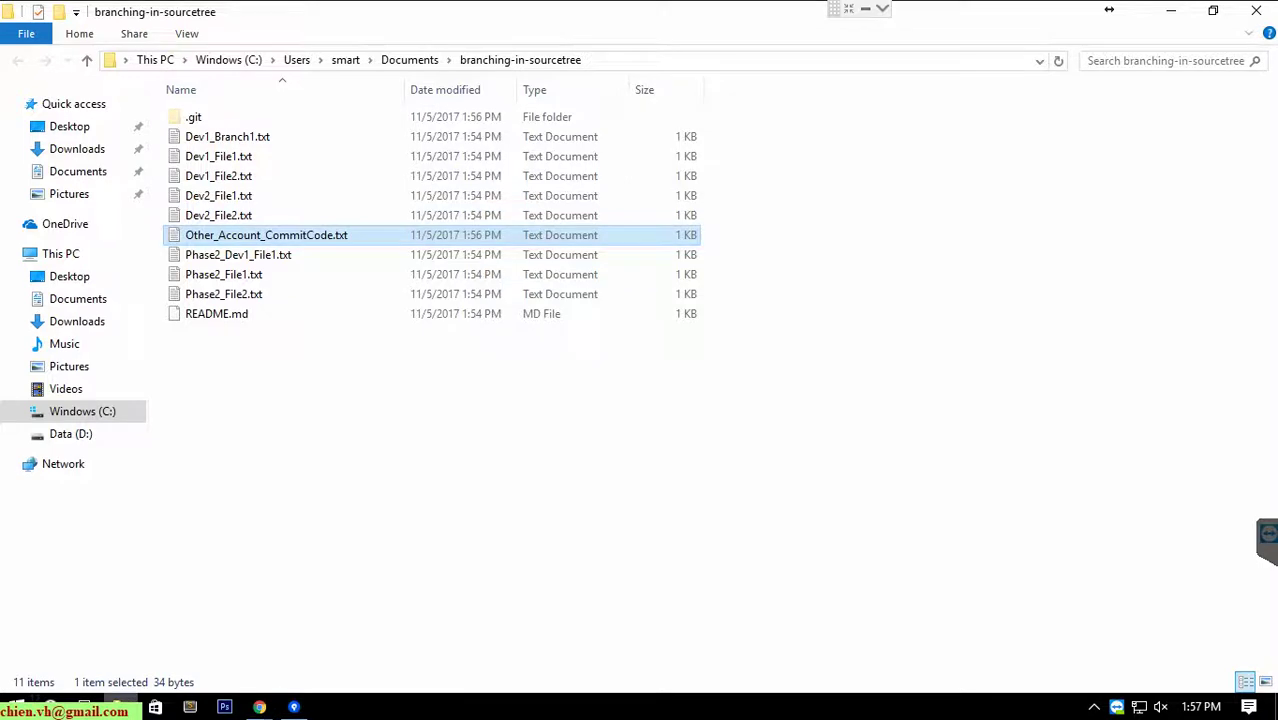
{"action": "key", "text": "alt+Tab"}
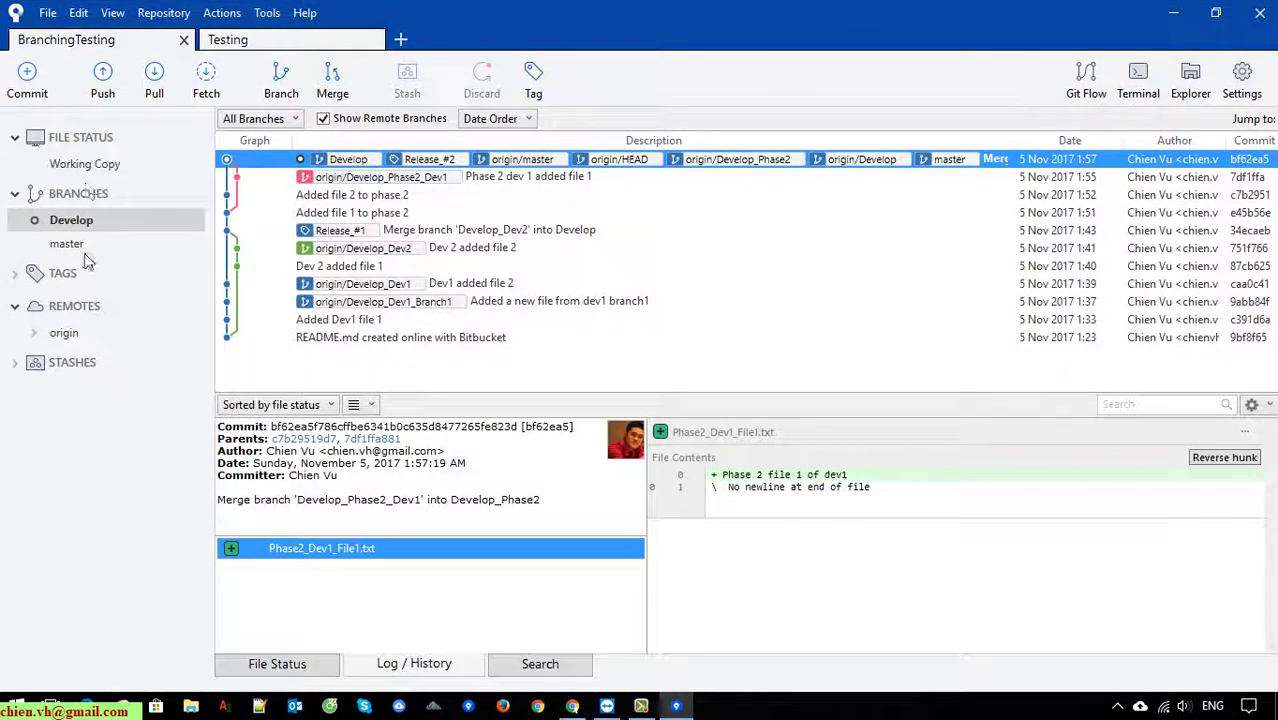
Check out master and then Develop again, then pull origin/Develop into local Develop.
{"action": "right_click", "coordinate": [68, 246]}
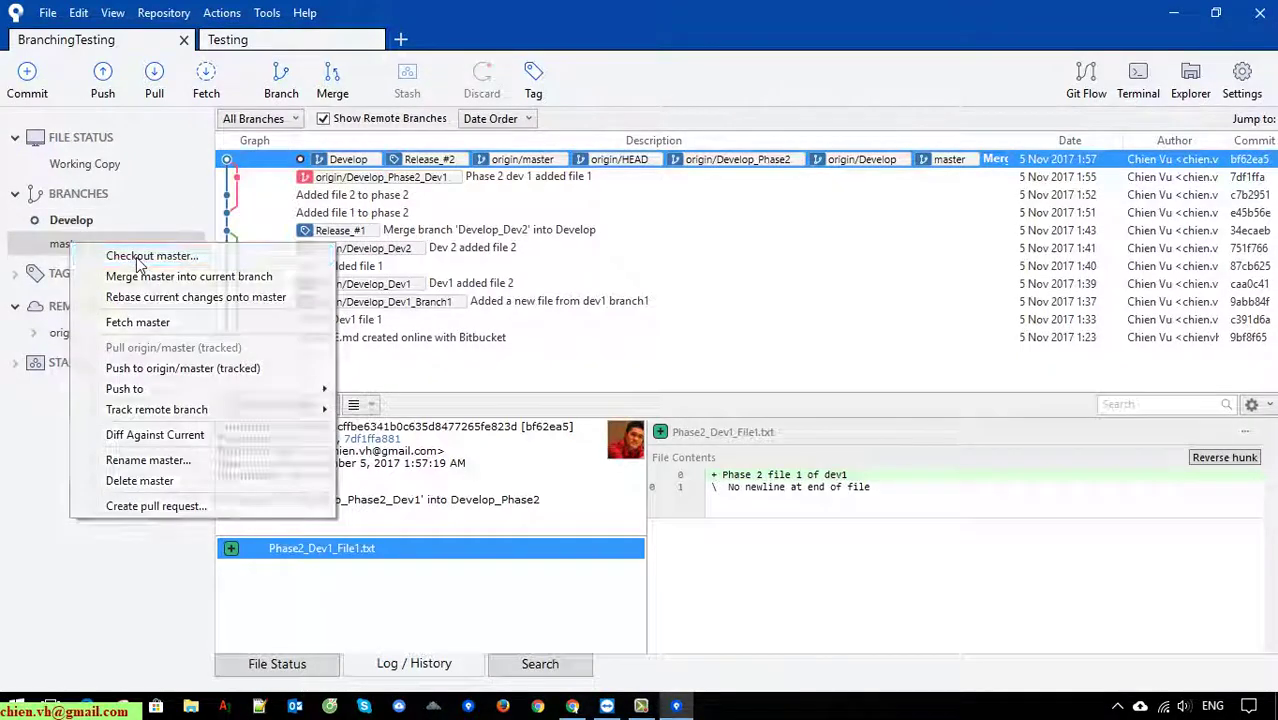
{"action": "left_click", "coordinate": [136, 257]}
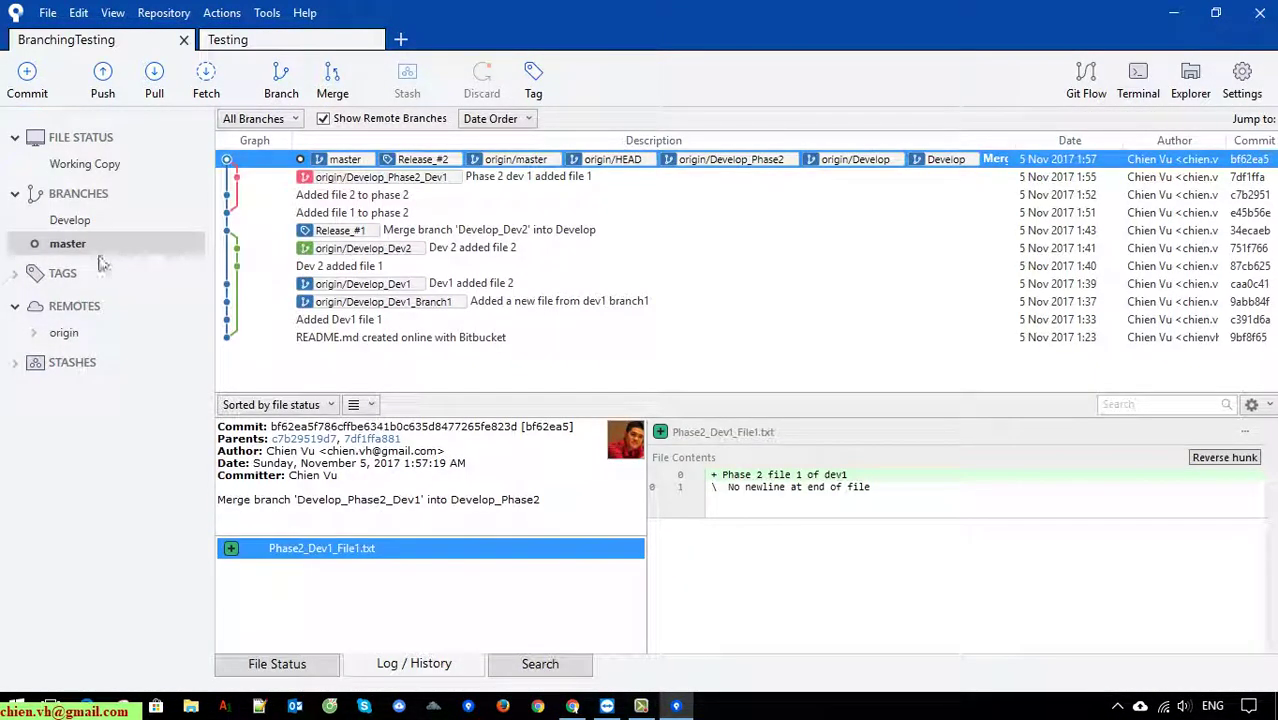
{"action": "left_click", "coordinate": [74, 221]}
{"action": "right_click", "coordinate": [74, 222]}
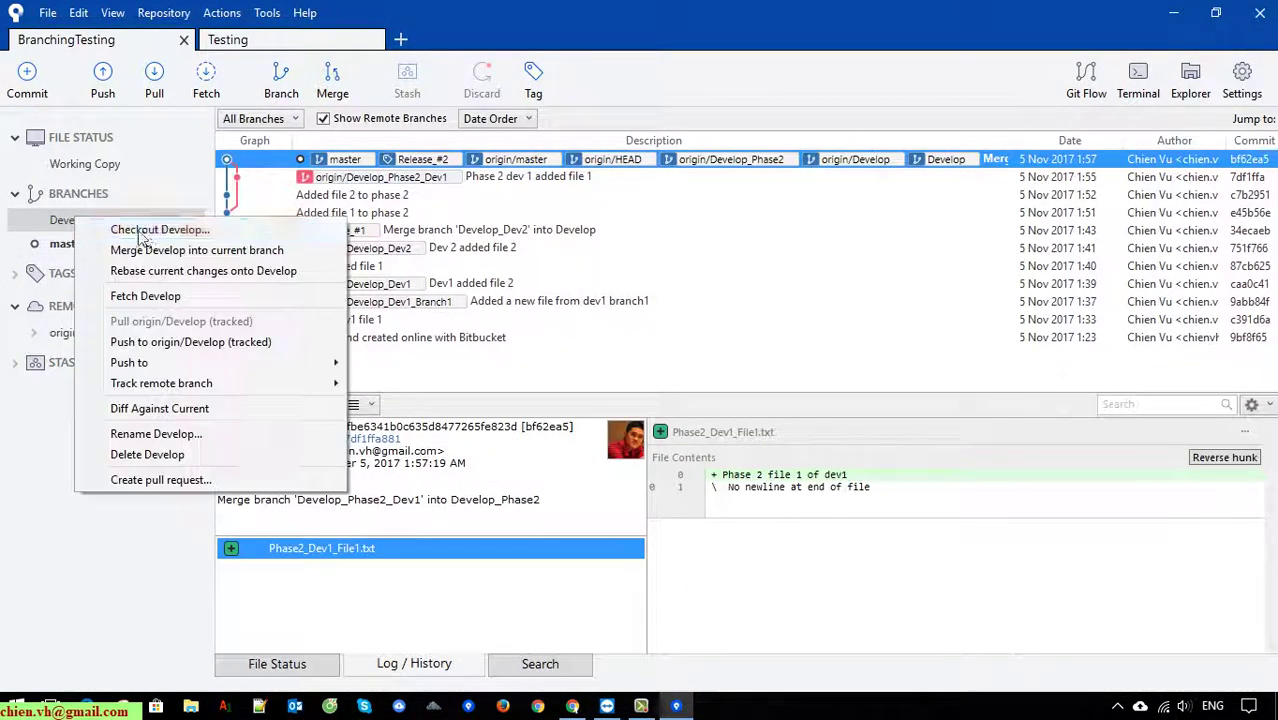
{"action": "left_click", "coordinate": [143, 232]}
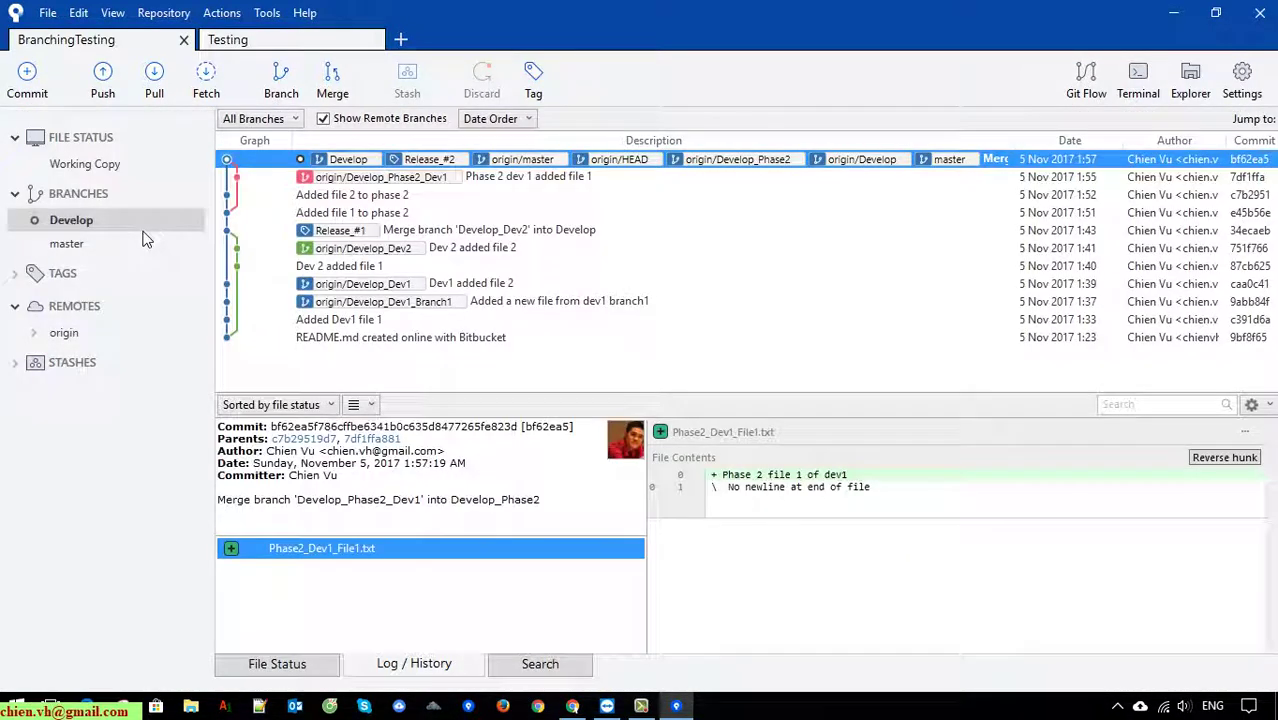
{"action": "left_click", "coordinate": [155, 78]}
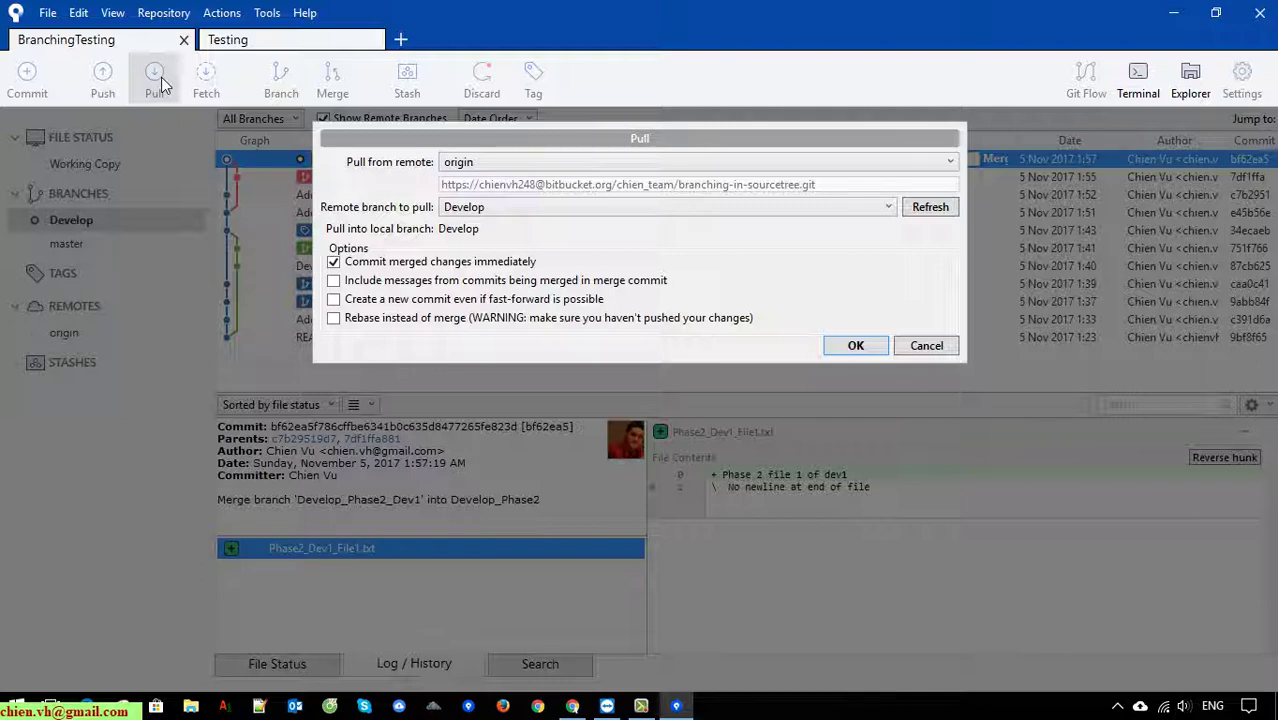
{"action": "left_click", "coordinate": [857, 346]}
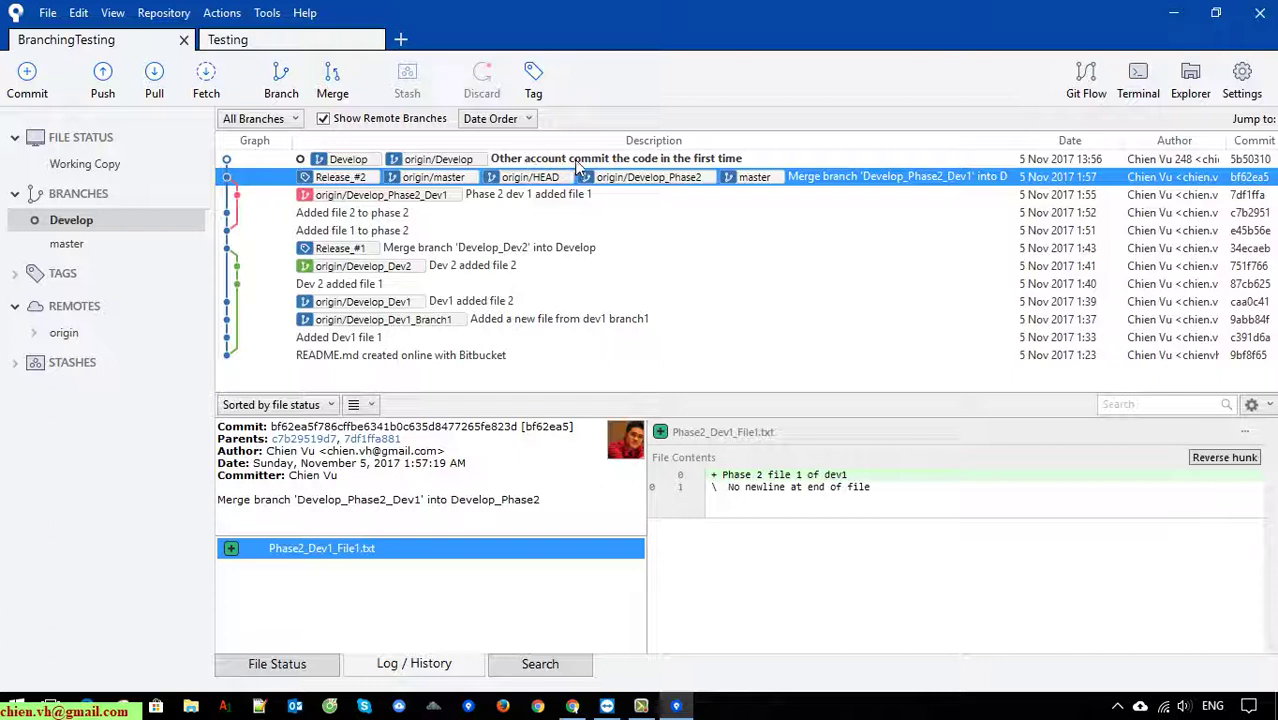
Inspect the top commit's Other_Account_CommitCode.txt, widen the Date and Author columns, then show the working copy.
{"action": "left_click", "coordinate": [645, 163]}
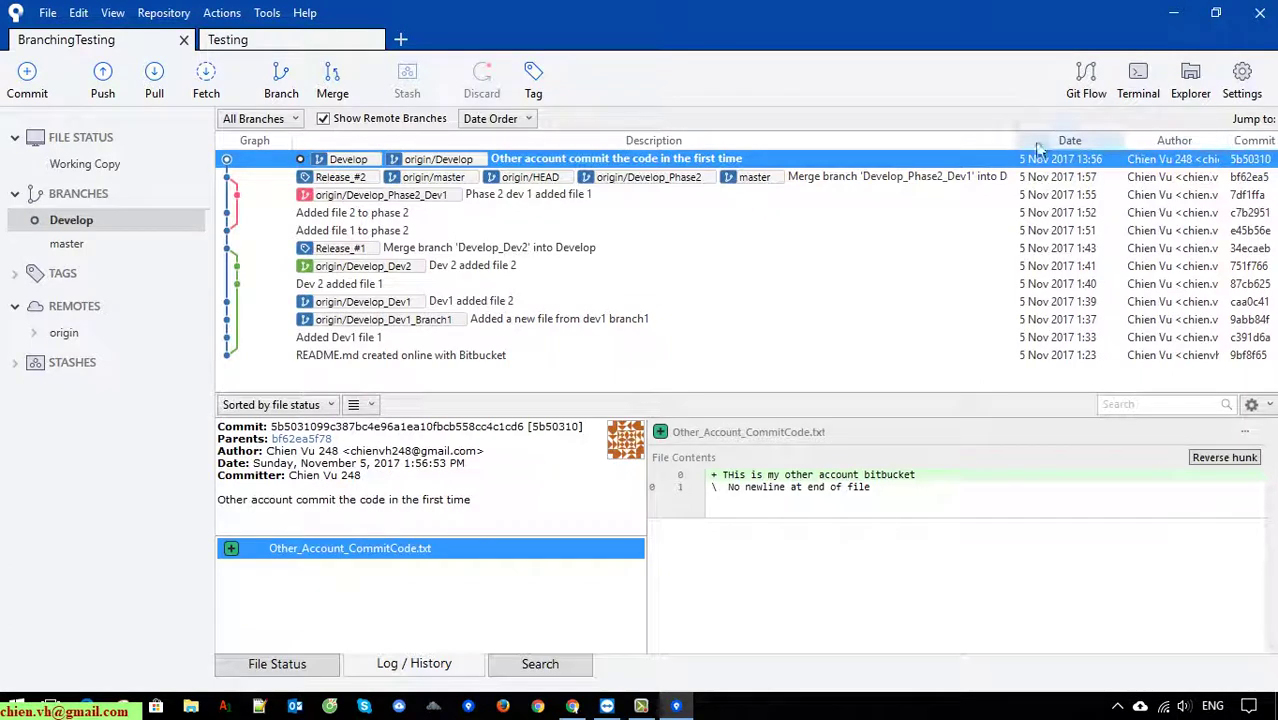
{"action": "left_click_drag", "start_coordinate": [1017, 145], "coordinate": [1044, 148]}
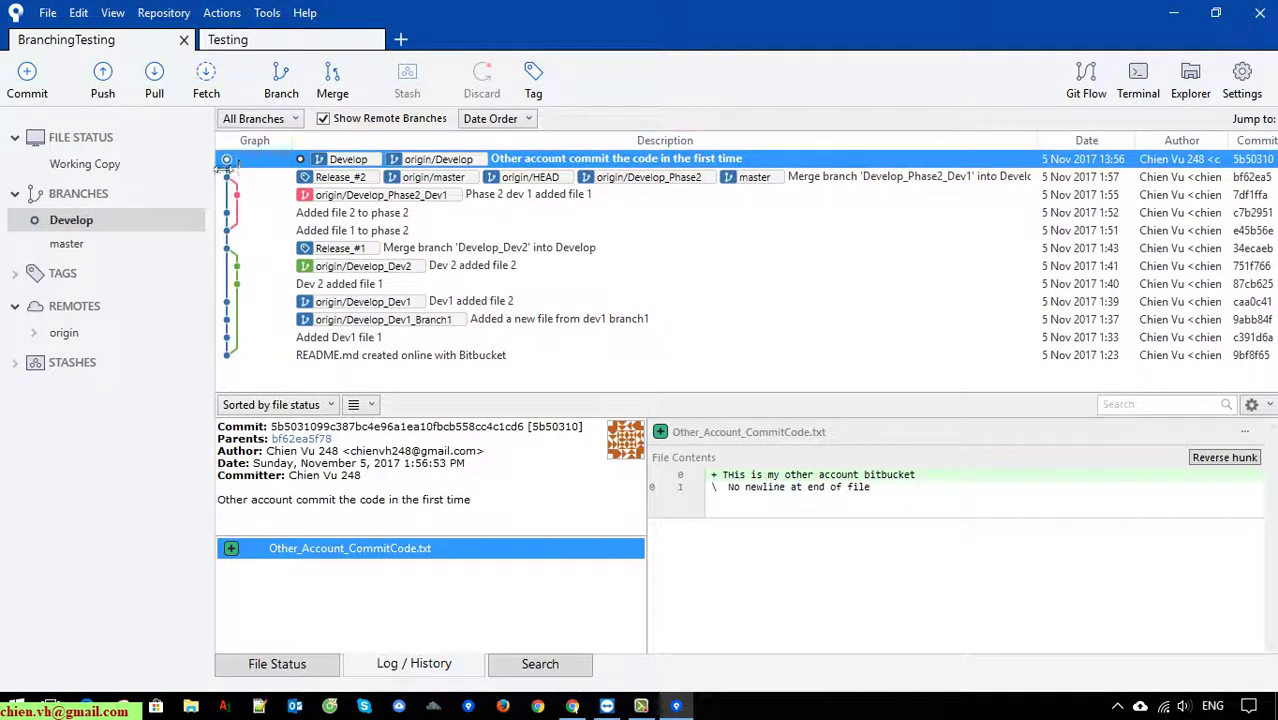
{"action": "left_click_drag", "start_coordinate": [214, 170], "coordinate": [195, 170]}
{"action": "left_click", "coordinate": [85, 164]}
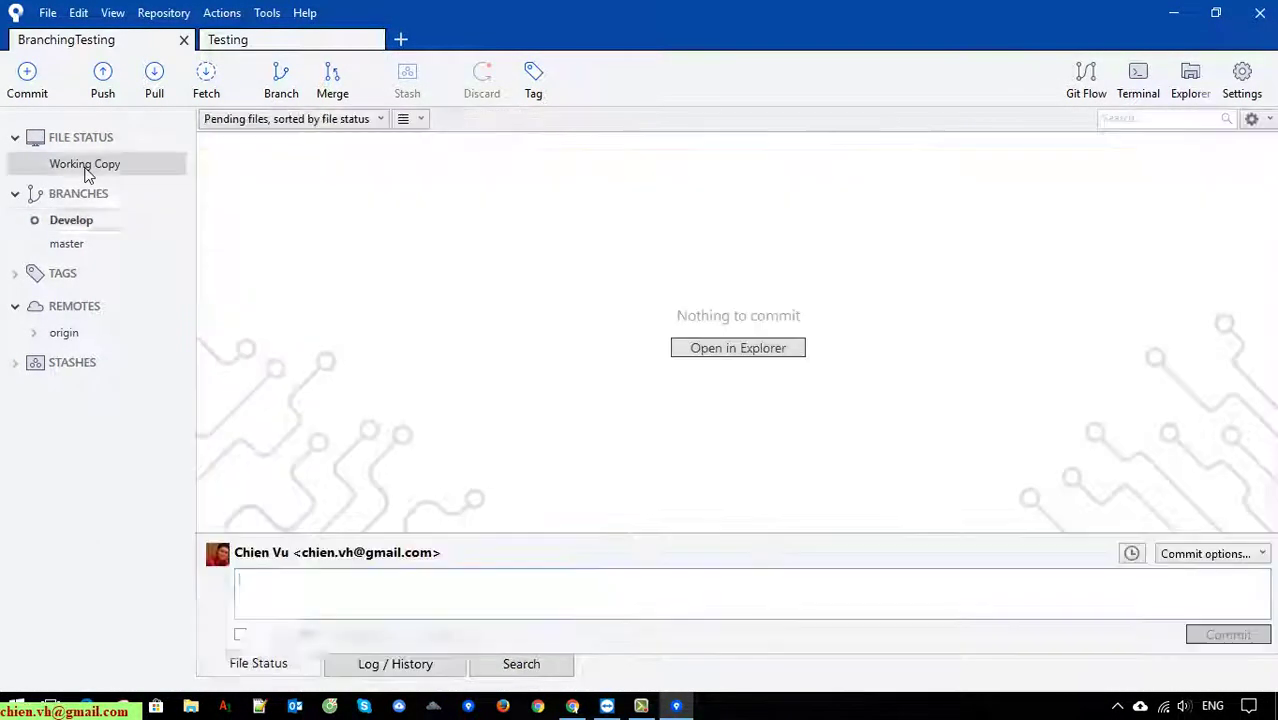
Confirm Other_Account_CommitCode.txt is in the BranchingTesting folder while Develop is checked out.
{"action": "left_click", "coordinate": [759, 352]}
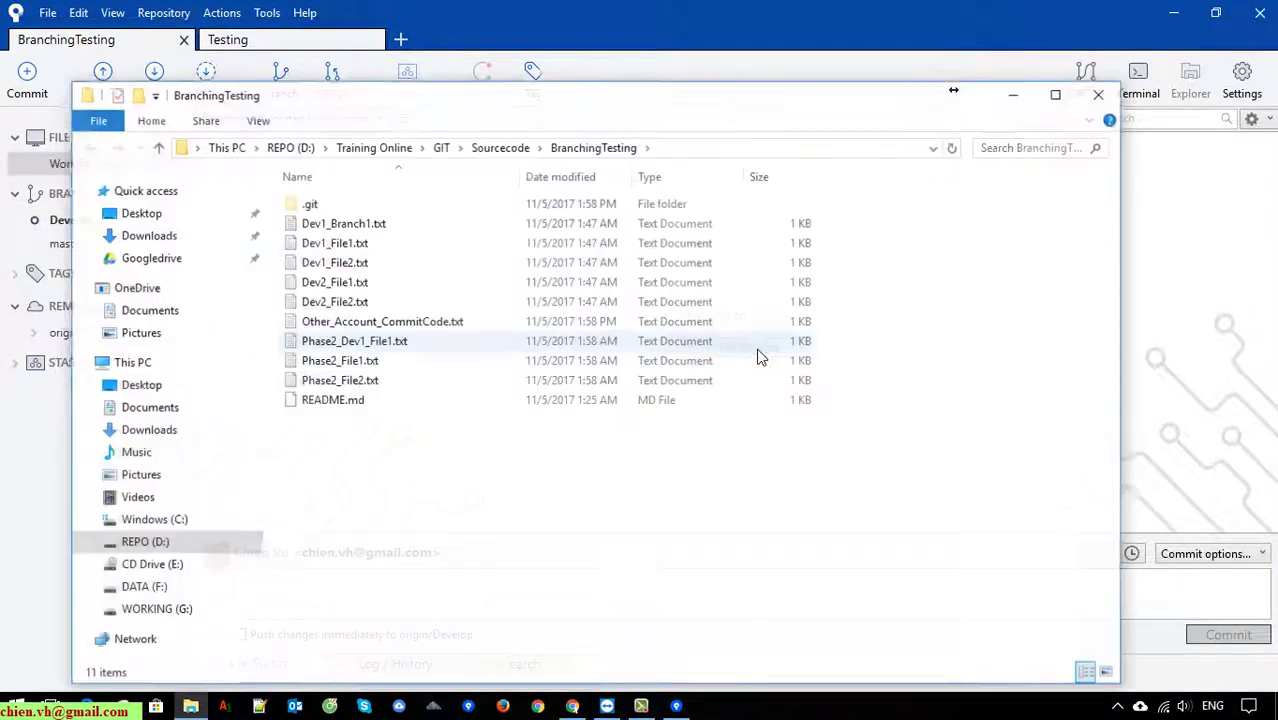
{"action": "left_click", "coordinate": [380, 328]}
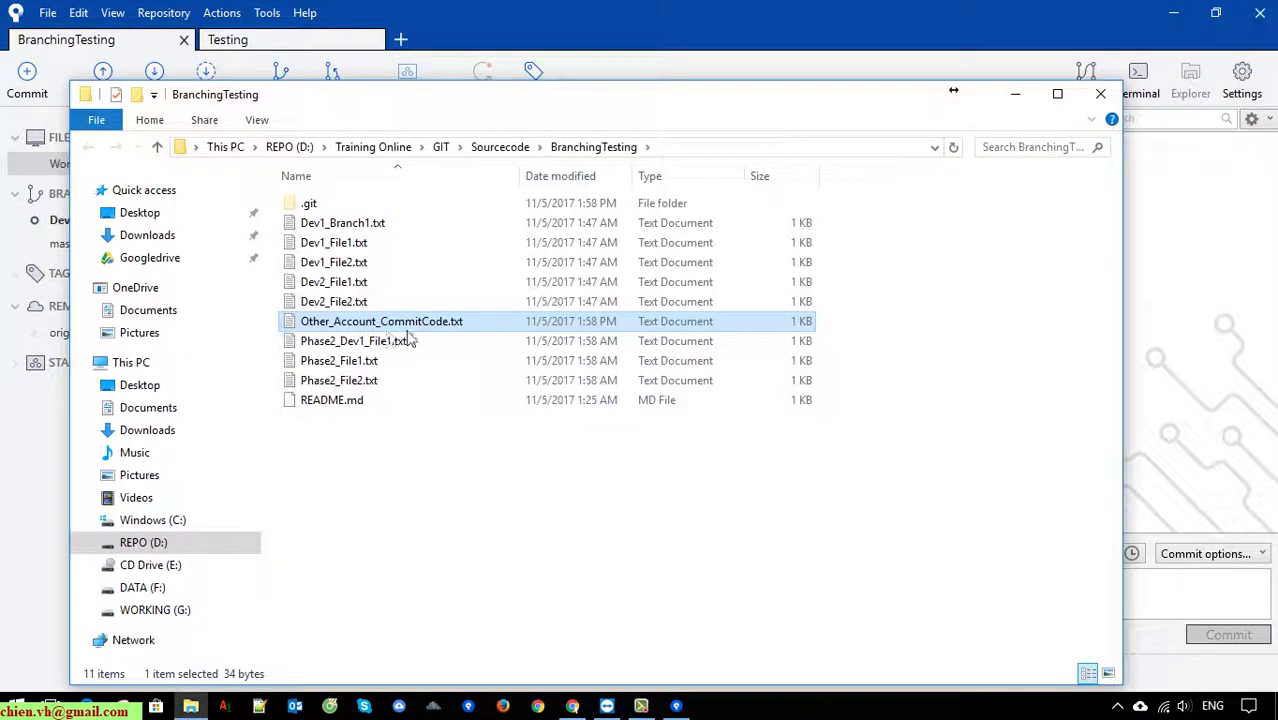
{"action": "left_click", "coordinate": [1100, 94]}
Check out master, recheck the folder, and view master's commit history.
{"action": "double_click", "coordinate": [67, 243]}
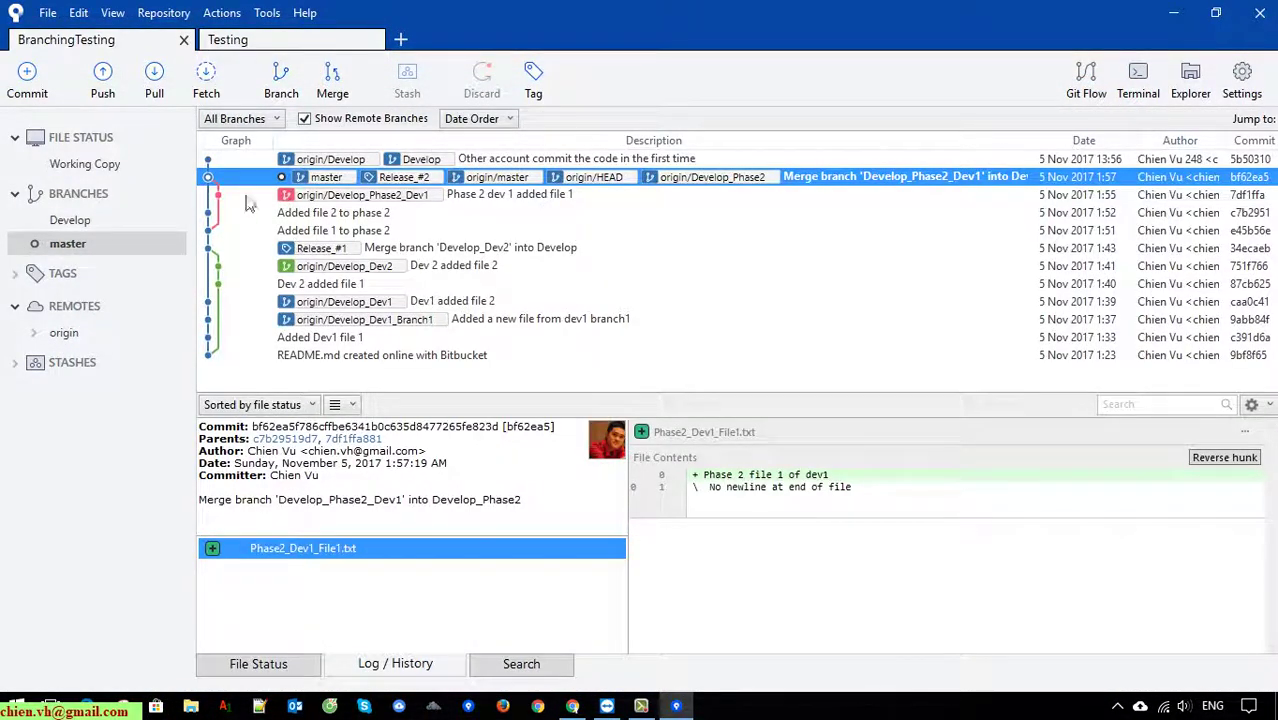
{"action": "left_click", "coordinate": [93, 170]}
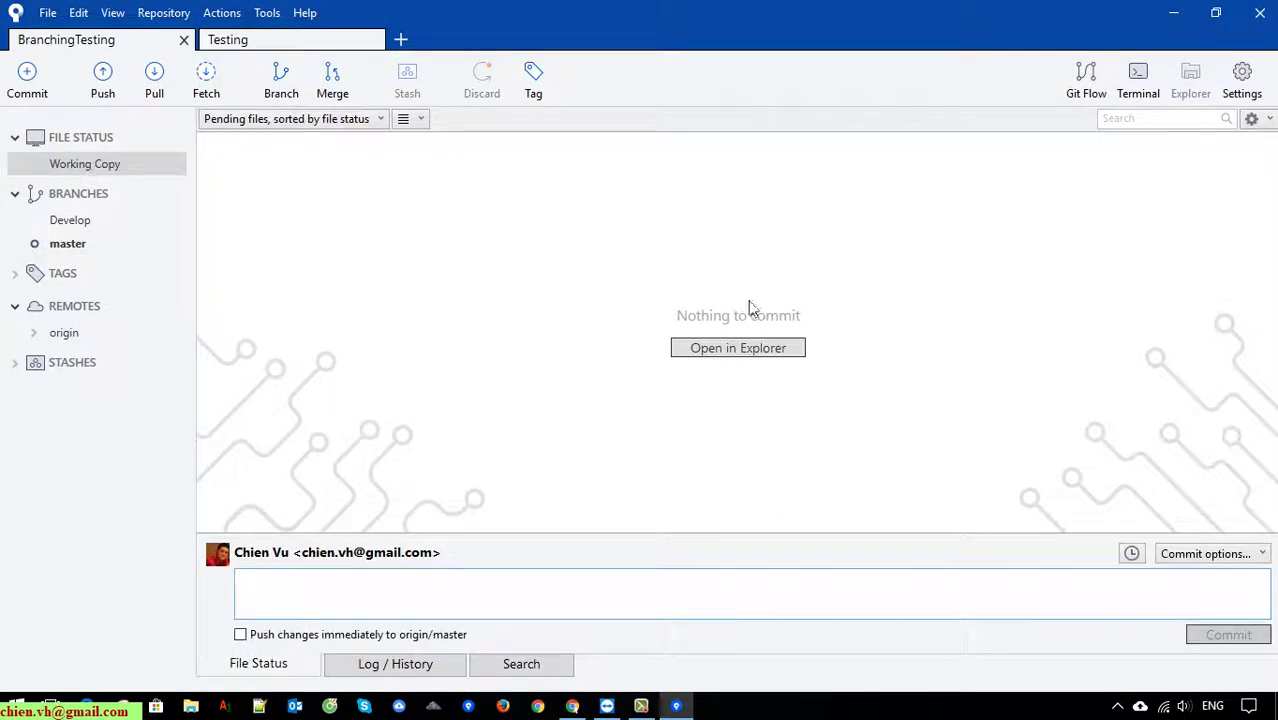
{"action": "left_click", "coordinate": [748, 348]}
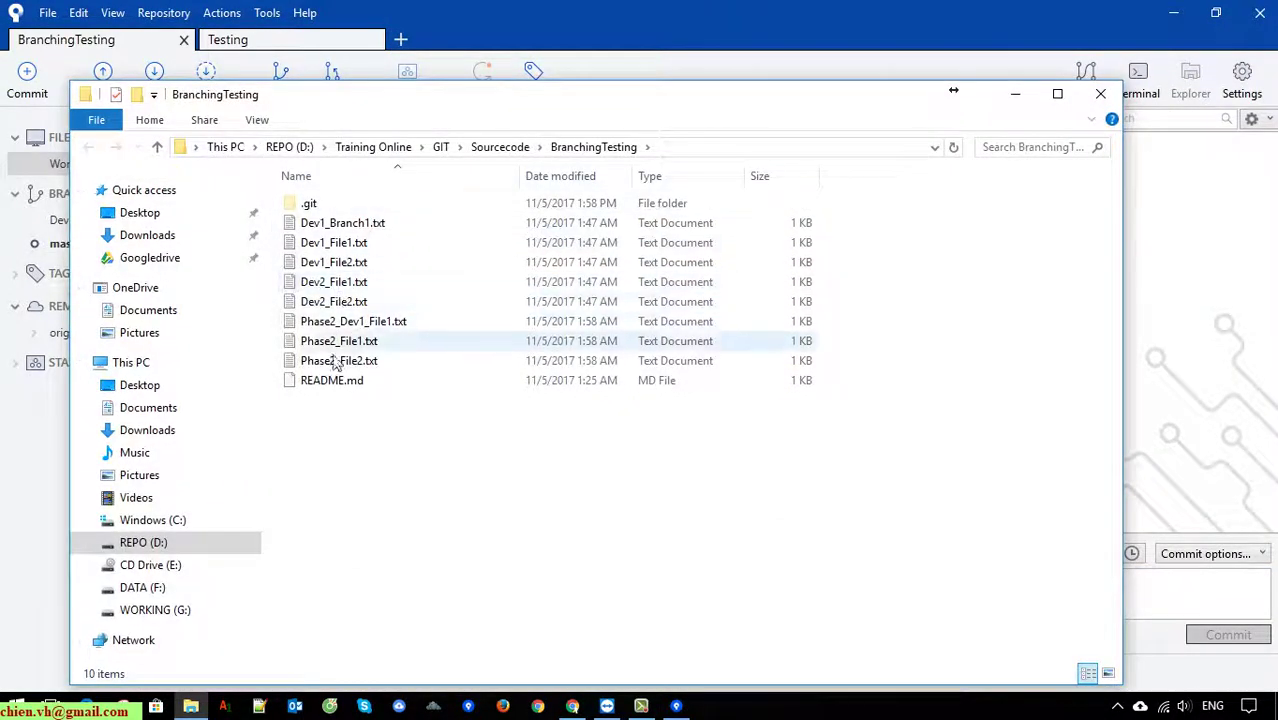
{"action": "left_click", "coordinate": [1102, 96]}
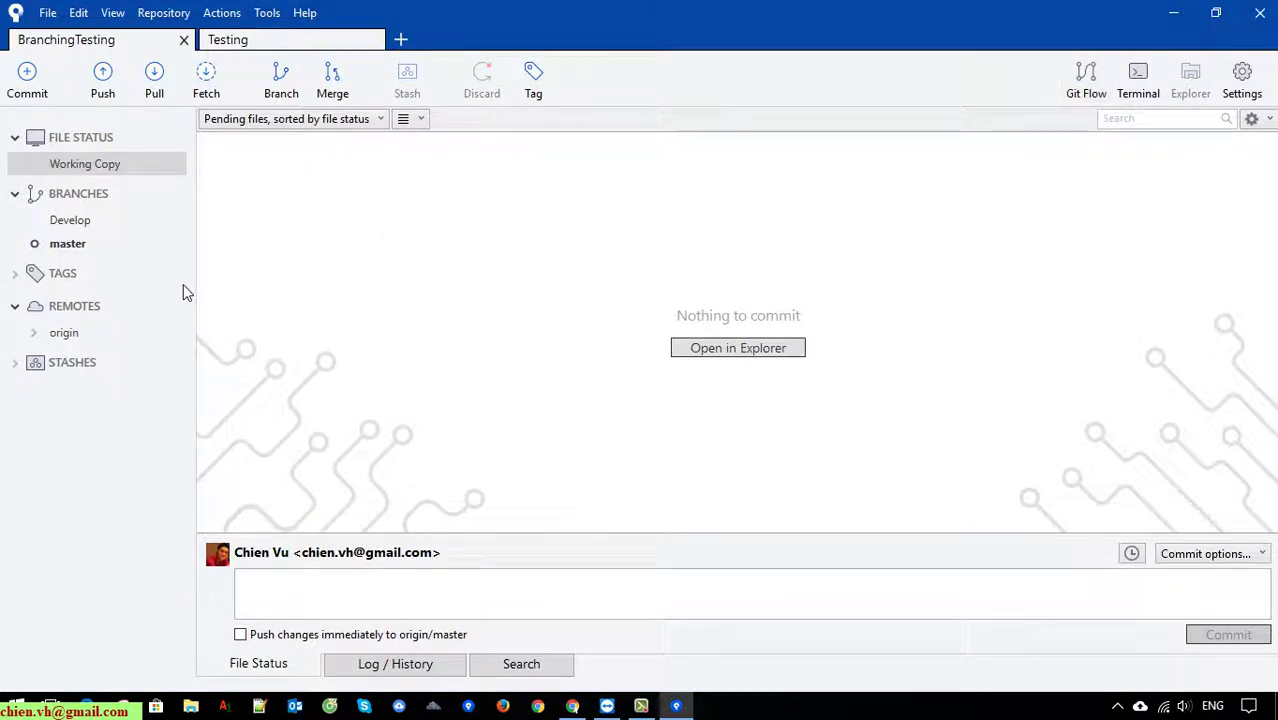
{"action": "left_click", "coordinate": [74, 248]}
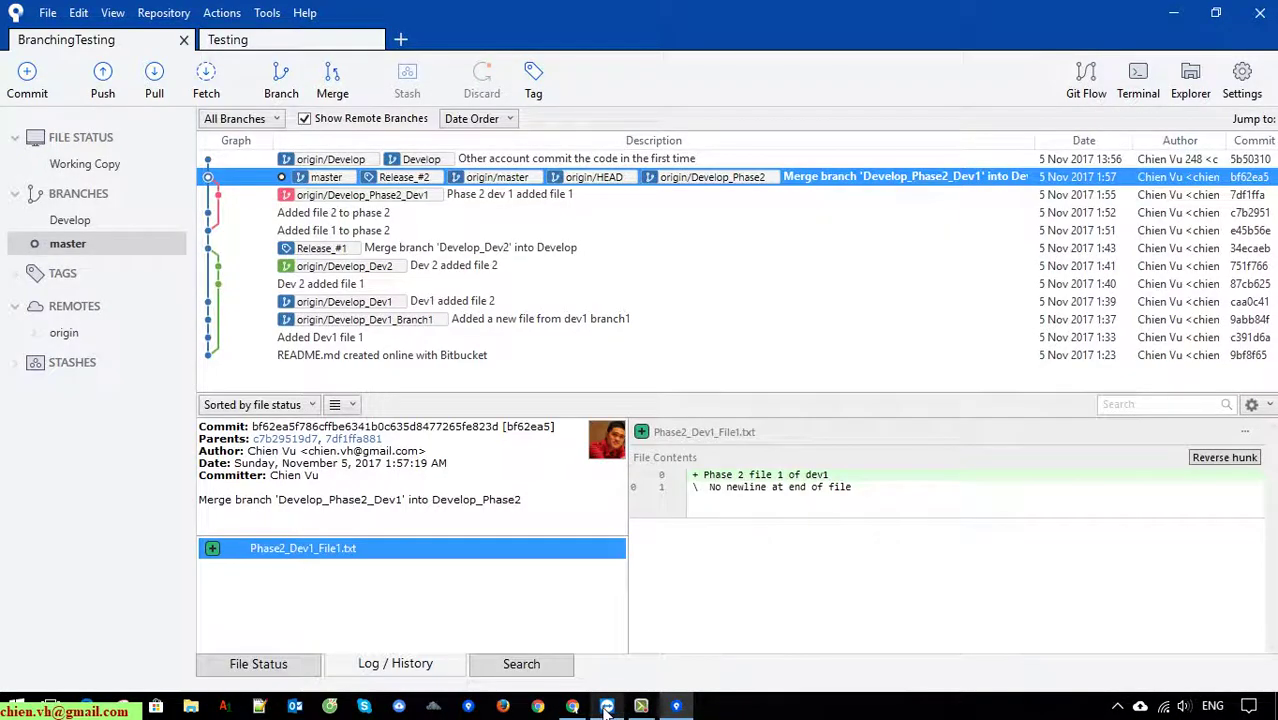
In the TeamViewer session, view master's commit and the working copy in branching-in-sourcetree.
{"action": "left_click", "coordinate": [606, 708]}
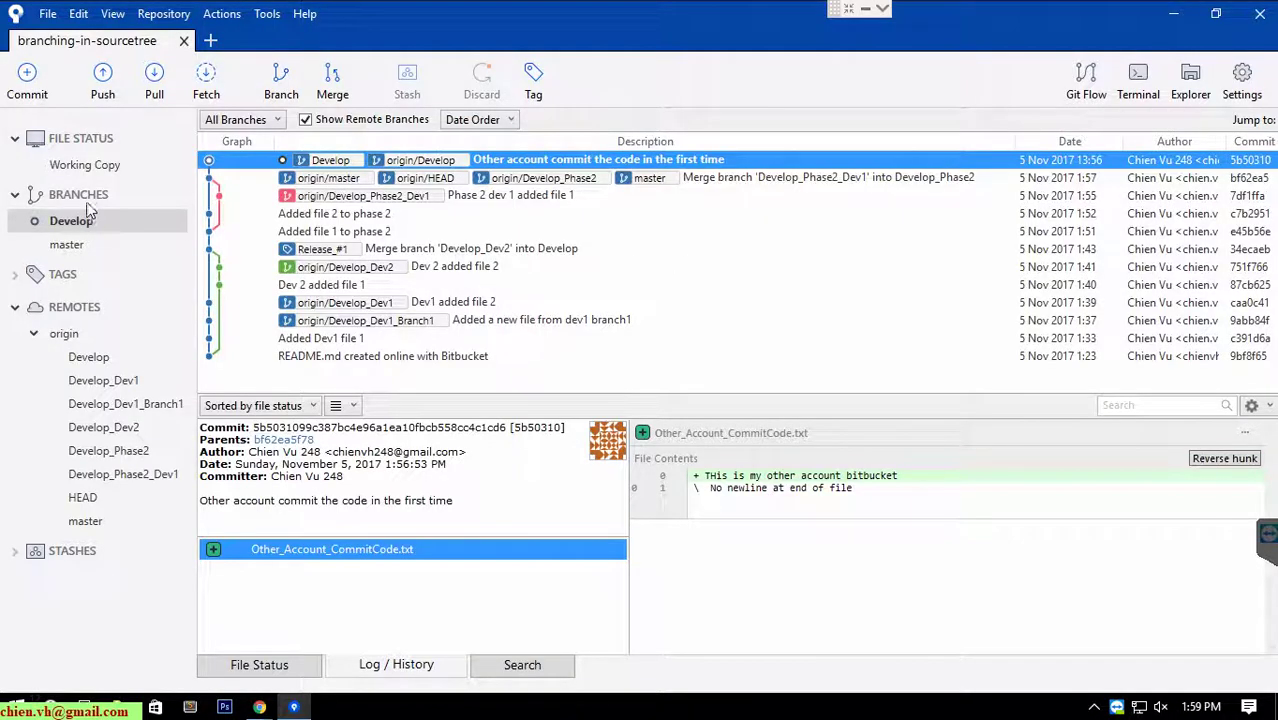
{"action": "left_click", "coordinate": [80, 246]}
{"action": "left_click", "coordinate": [92, 166]}
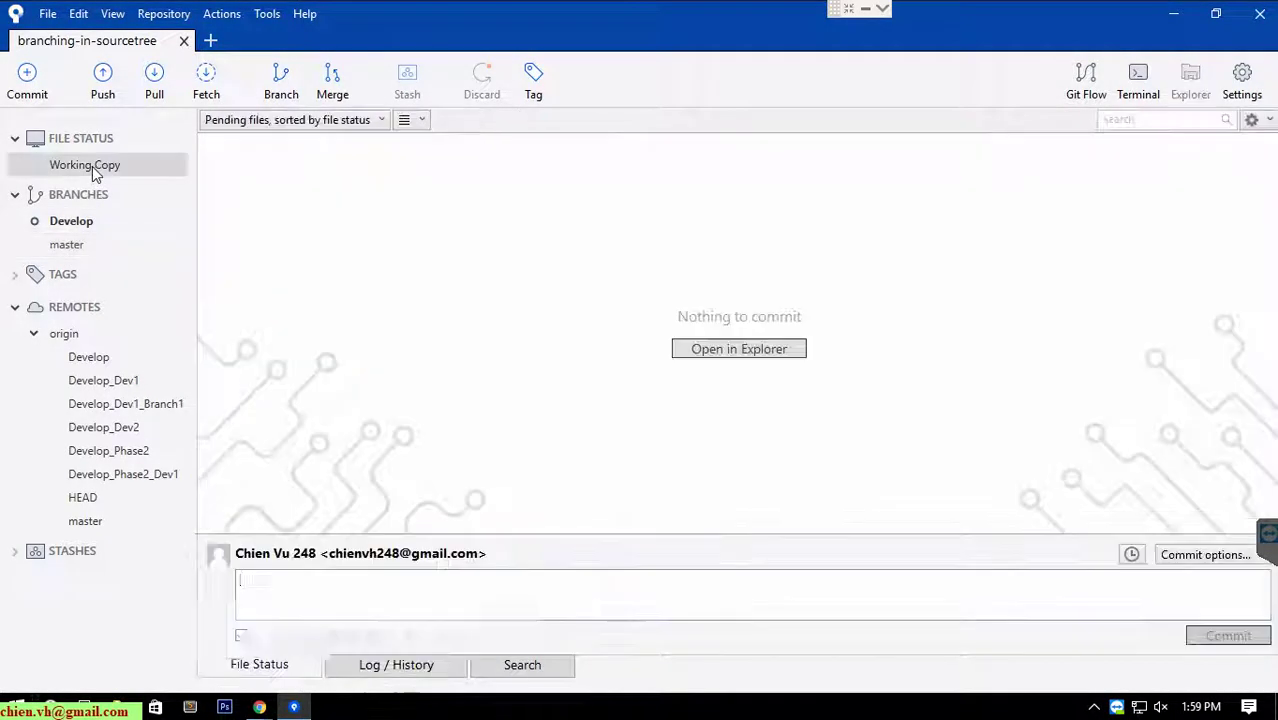
{"action": "left_click", "coordinate": [72, 250]}
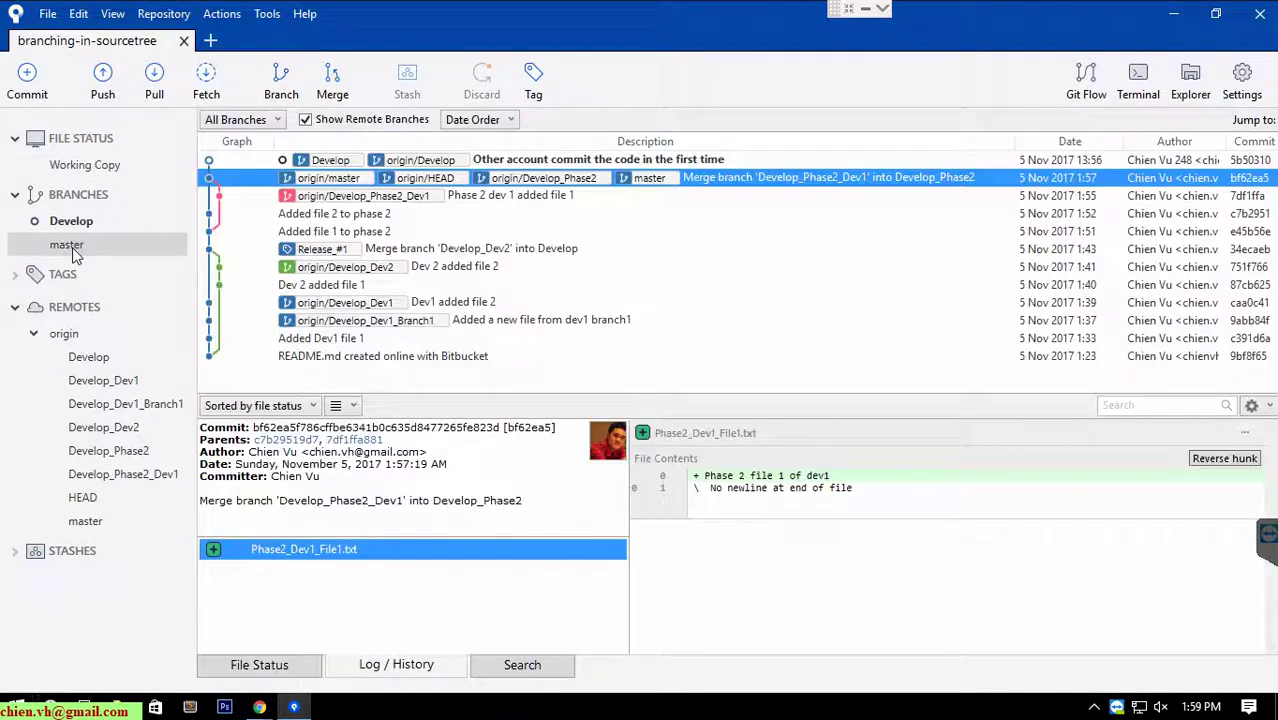